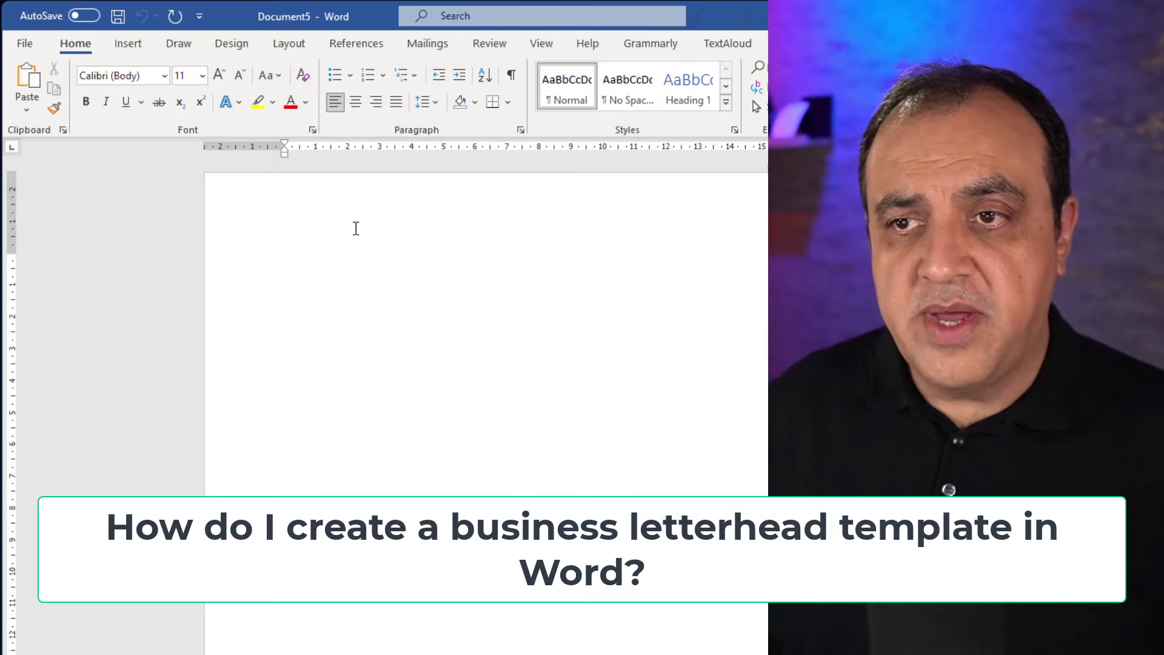
- Open the page header and insert a two-column, one-row table into it
{"action": "double_click", "coordinate": [356, 228]}
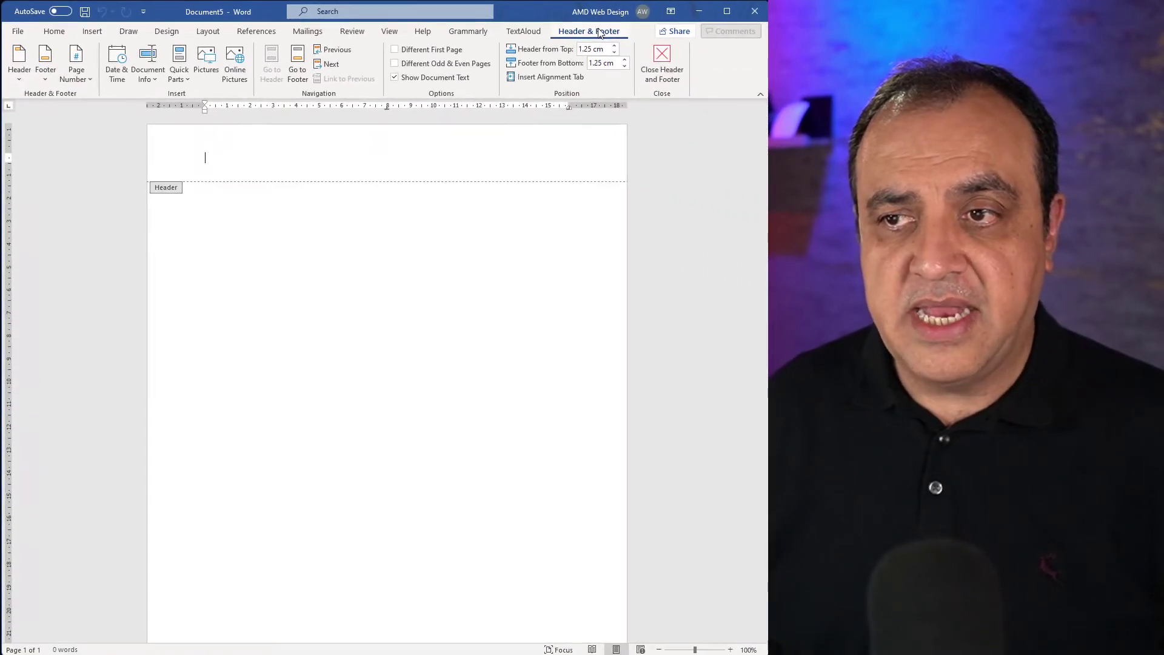
{"action": "left_click", "coordinate": [679, 68]}
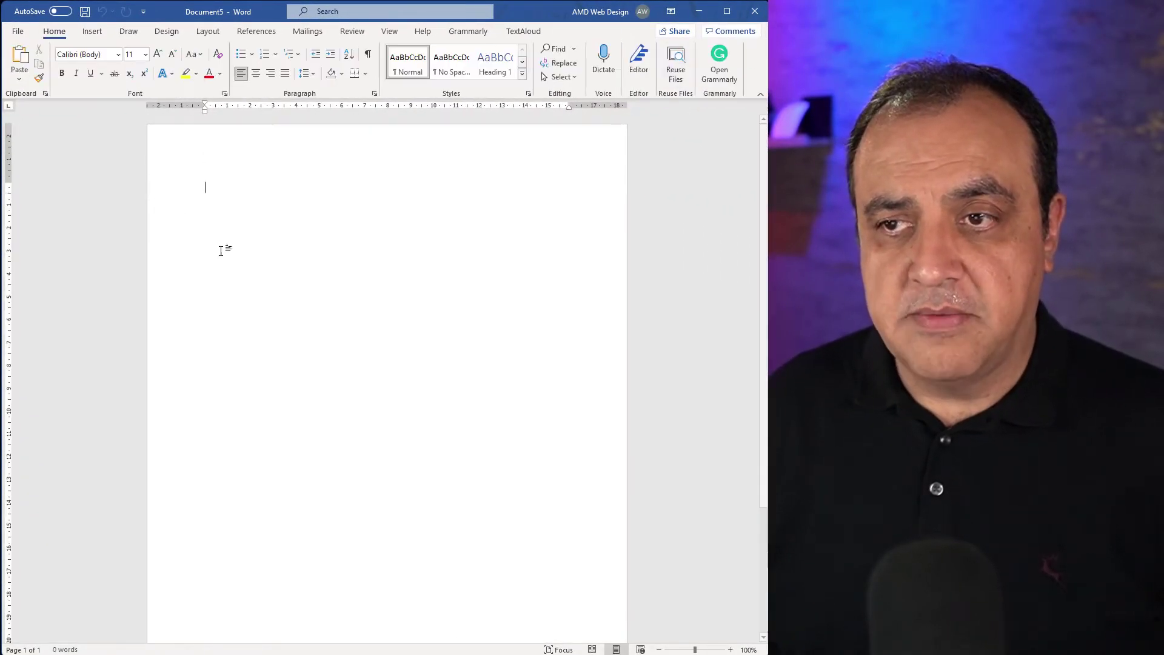
{"action": "double_click", "coordinate": [260, 156]}
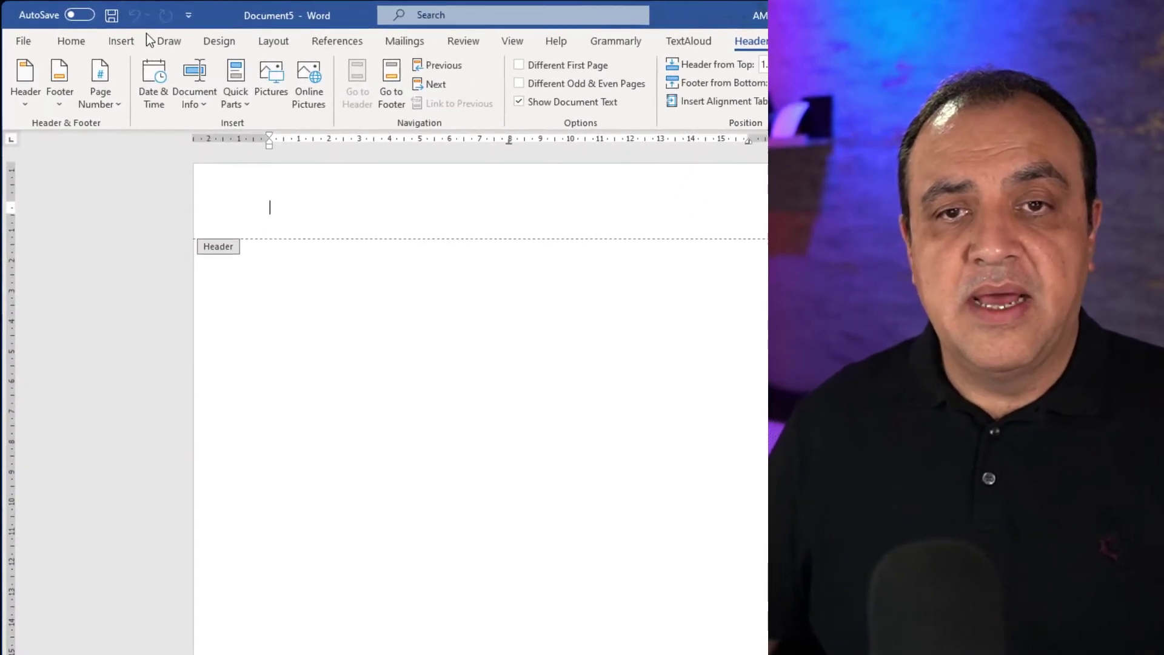
{"action": "left_click", "coordinate": [116, 41]}
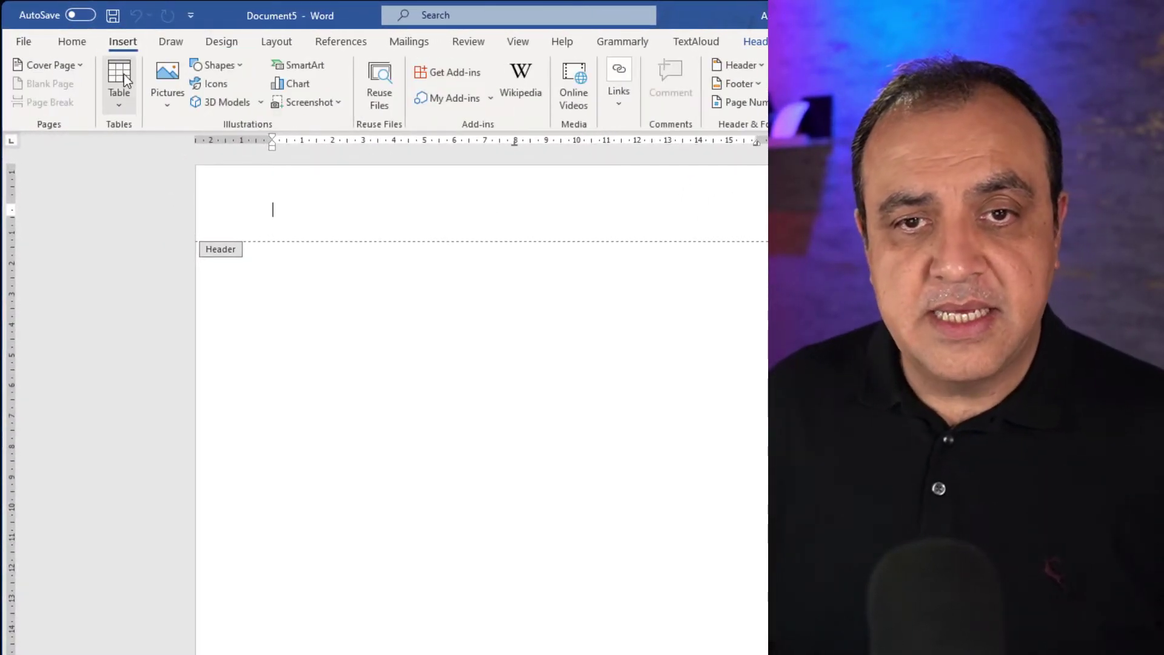
{"action": "left_click", "coordinate": [123, 74]}
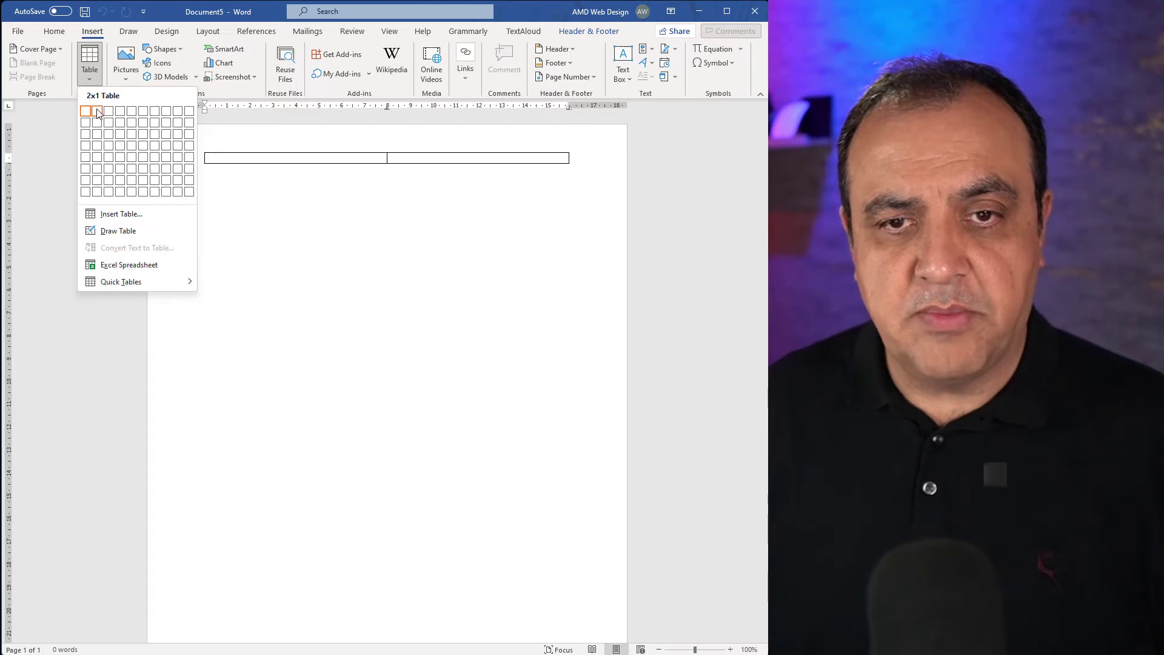
{"action": "left_click", "coordinate": [97, 111]}
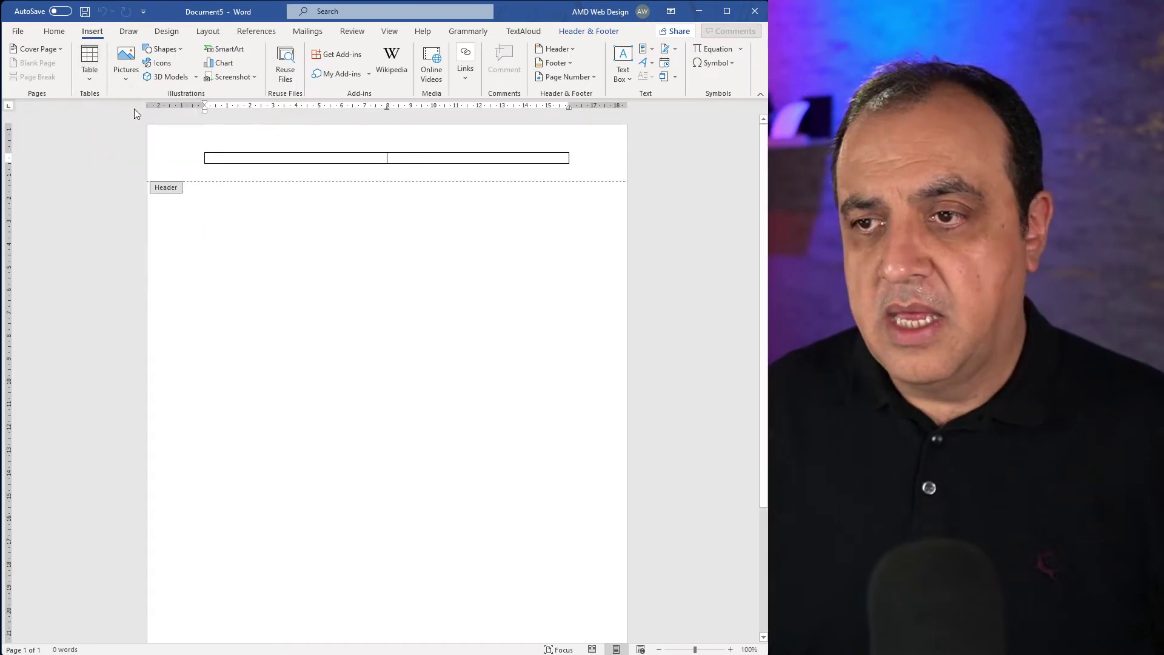
- Remove all borders from the header table, leaving the cursor in the right cell
{"action": "left_click", "coordinate": [199, 148]}
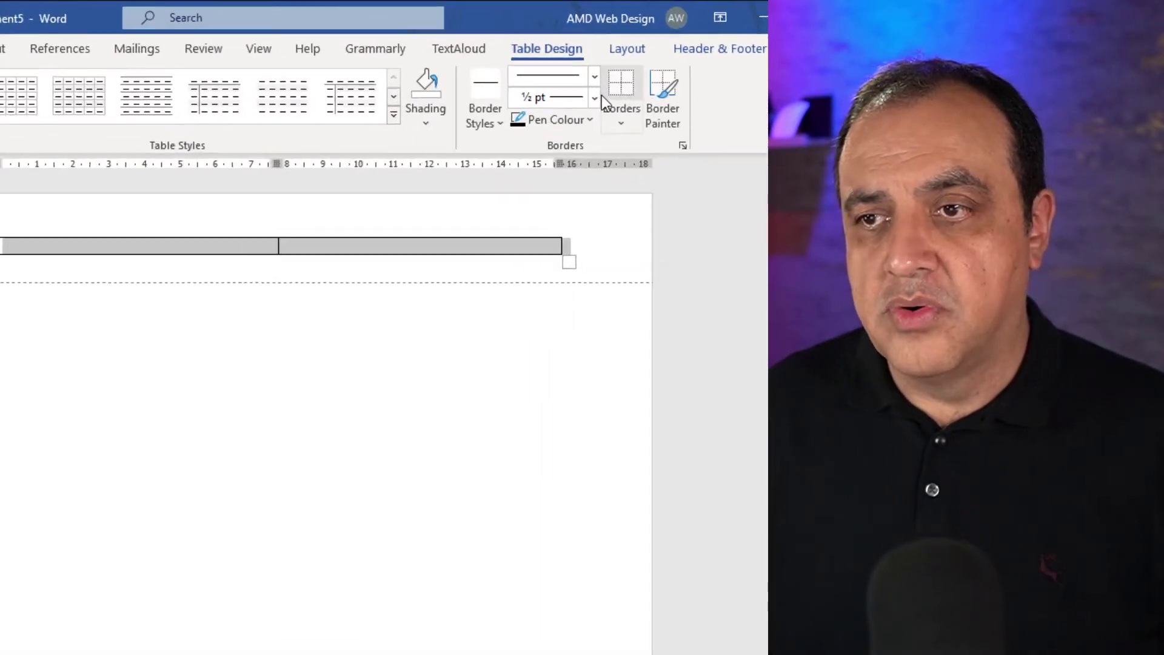
{"action": "left_click", "coordinate": [622, 103]}
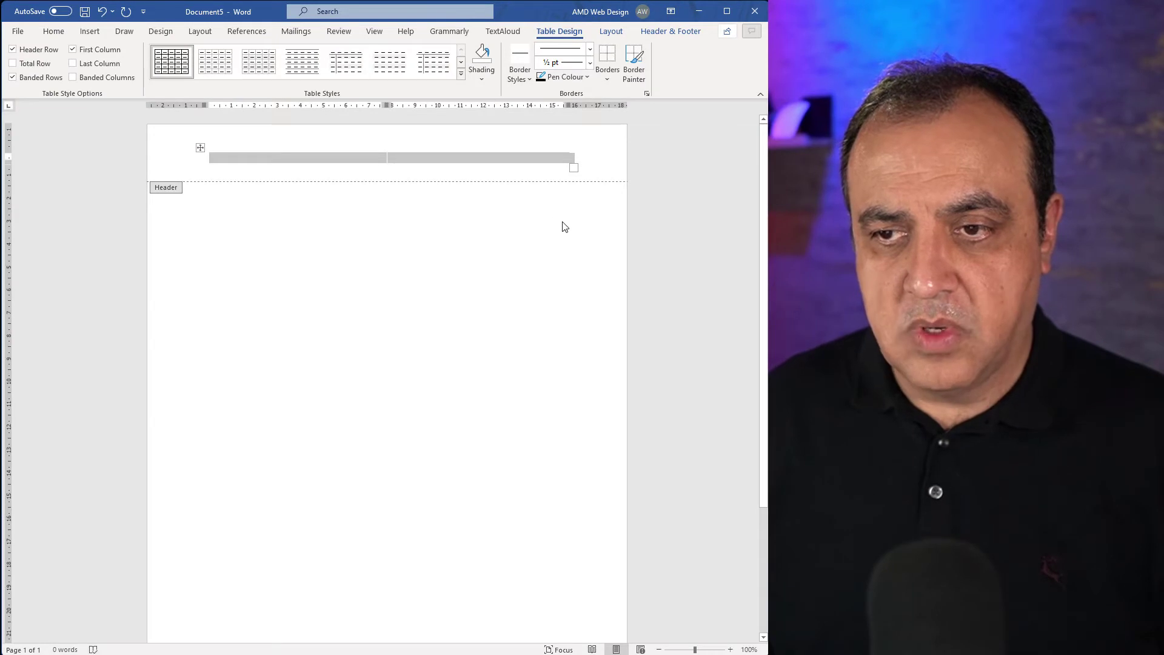
{"action": "left_click", "coordinate": [390, 156]}
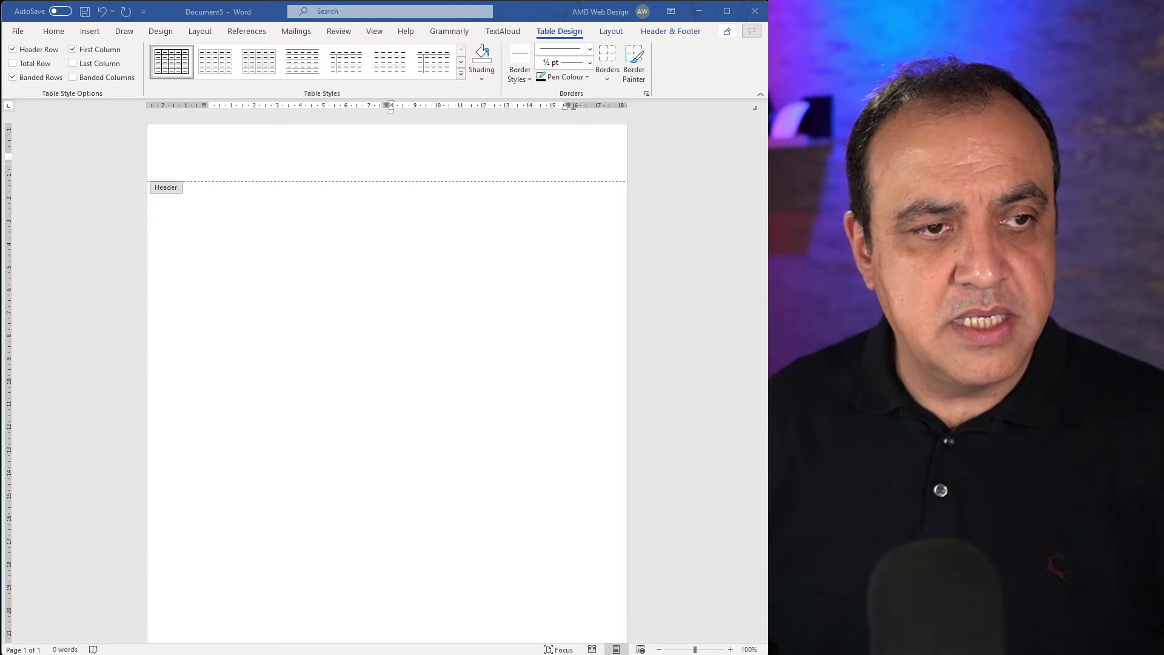
- Paste the business address and phone number as text only into the right header cell
{"action": "right_click", "coordinate": [449, 155]}
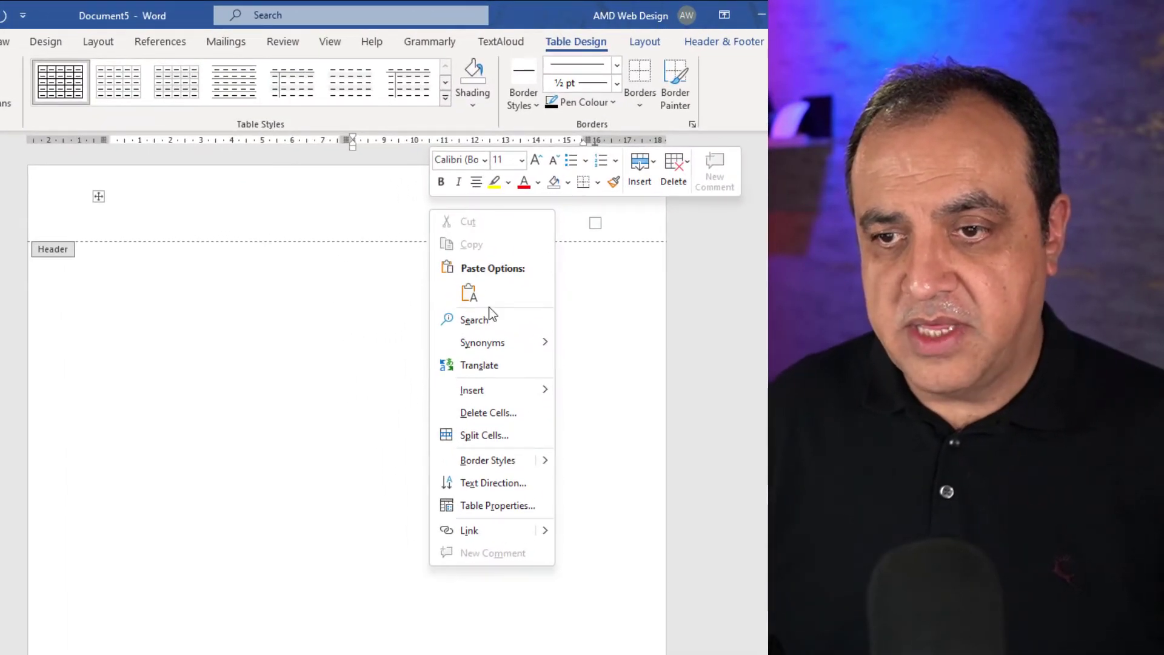
{"action": "left_click", "coordinate": [468, 293]}
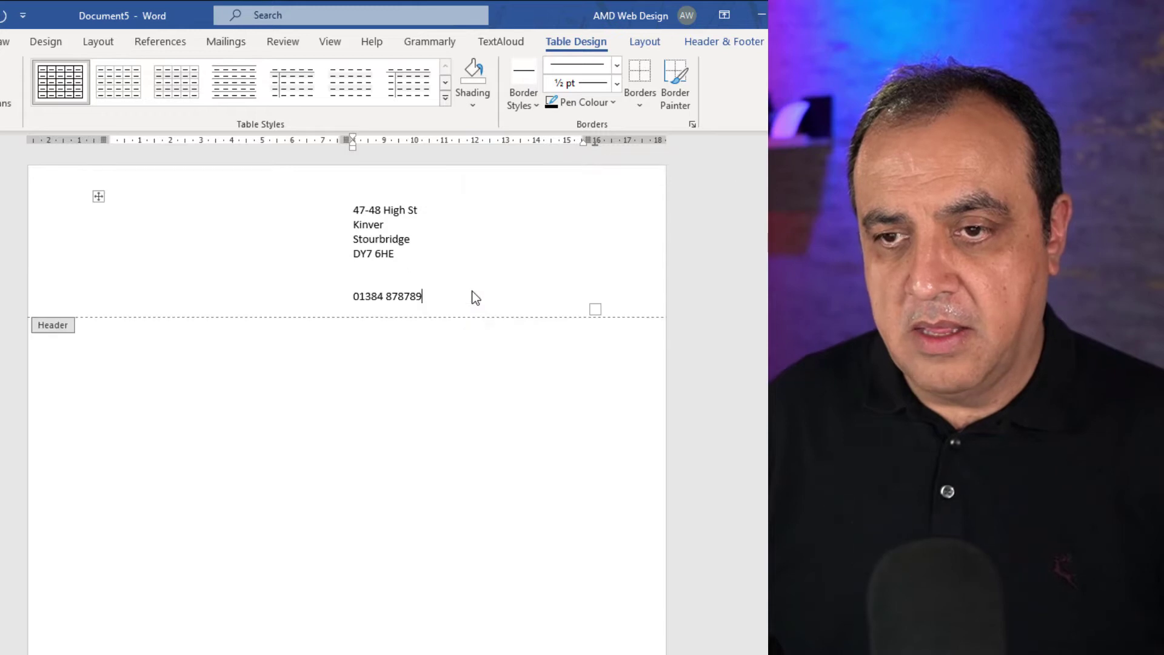
{"action": "key", "text": "ctrl+a"}
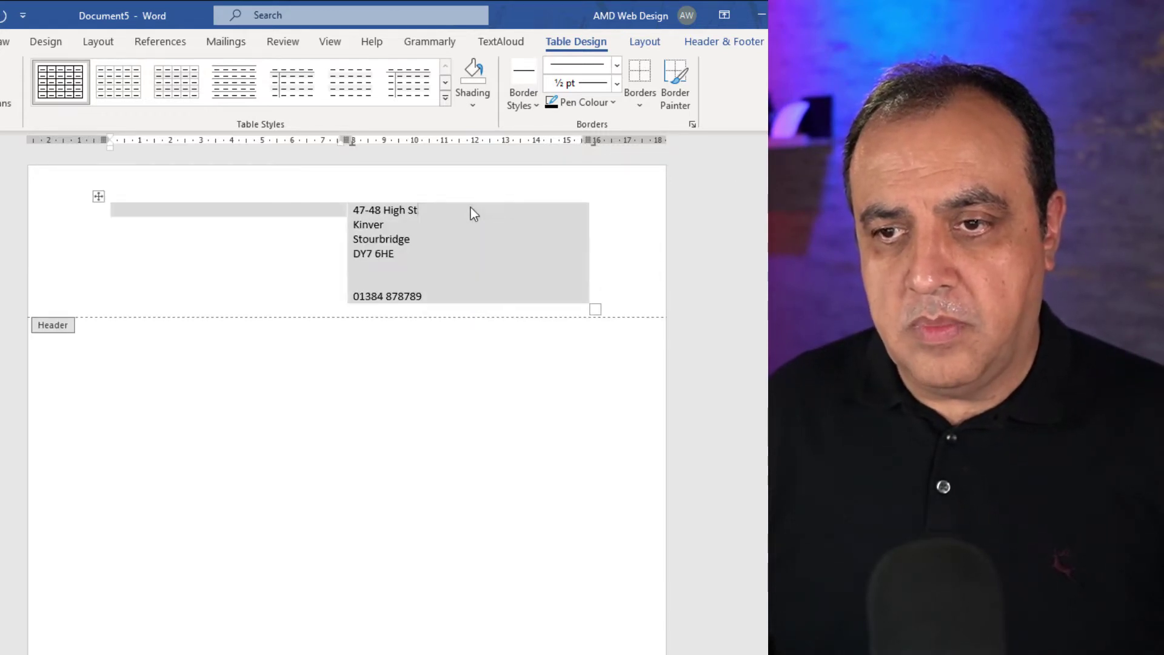
{"action": "left_click", "coordinate": [447, 303]}
- Right-align the pasted address and phone number lines
{"action": "left_click_drag", "start_coordinate": [442, 291], "coordinate": [366, 206]}
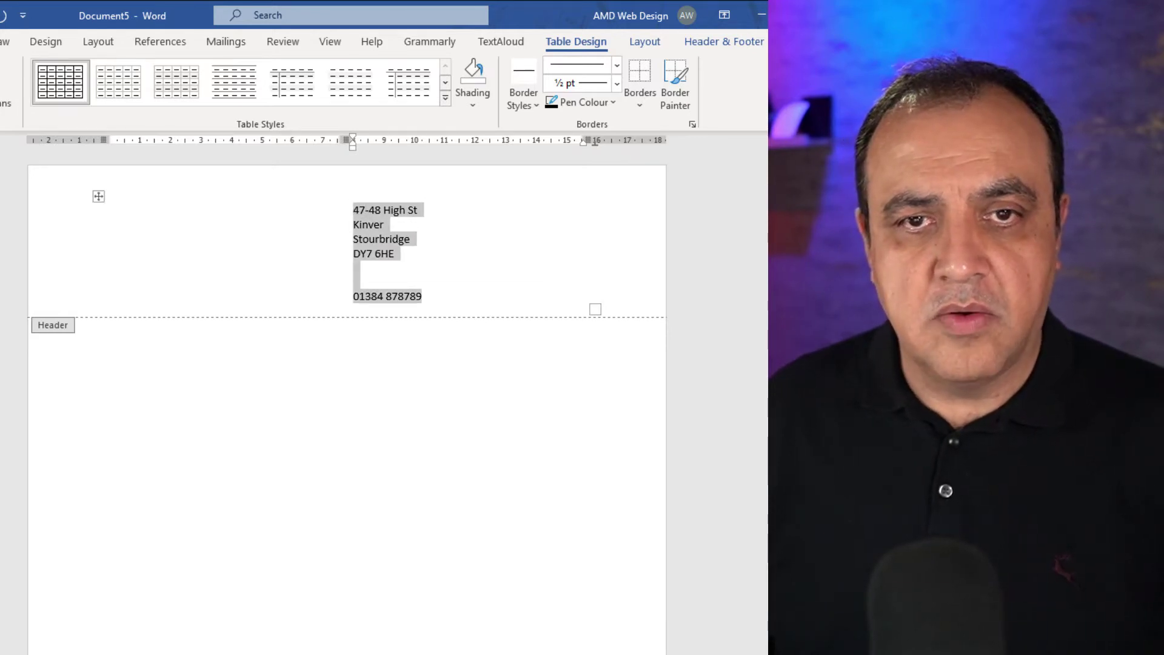
{"action": "left_click", "coordinate": [54, 32]}
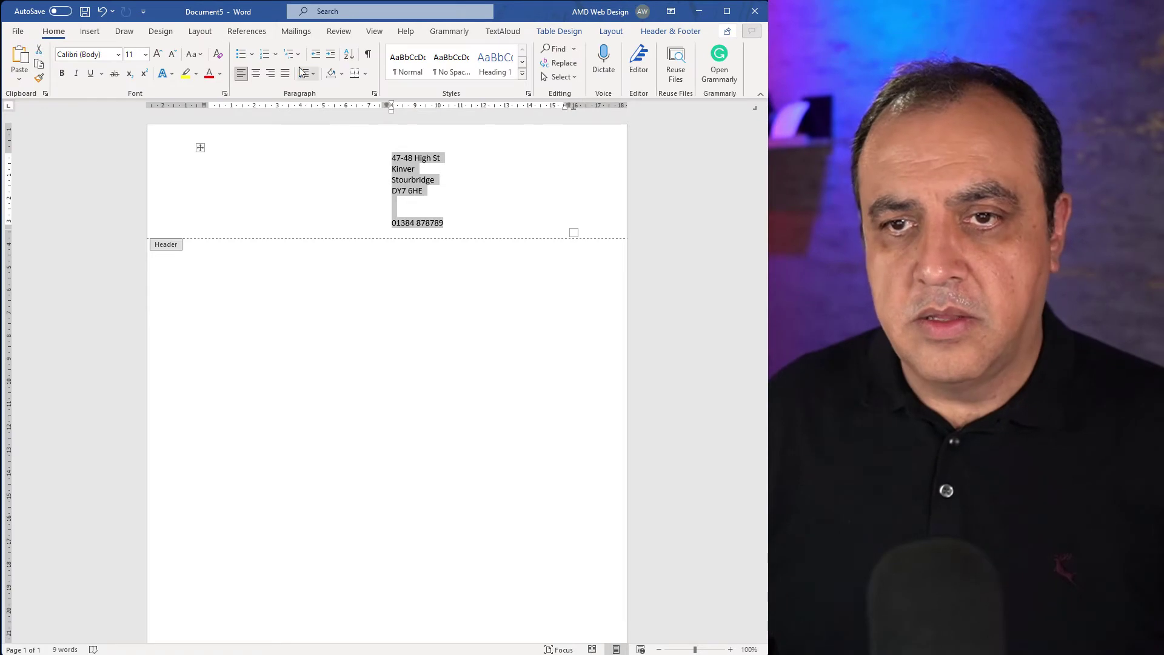
{"action": "left_click", "coordinate": [271, 74]}
{"action": "left_click", "coordinate": [620, 225]}
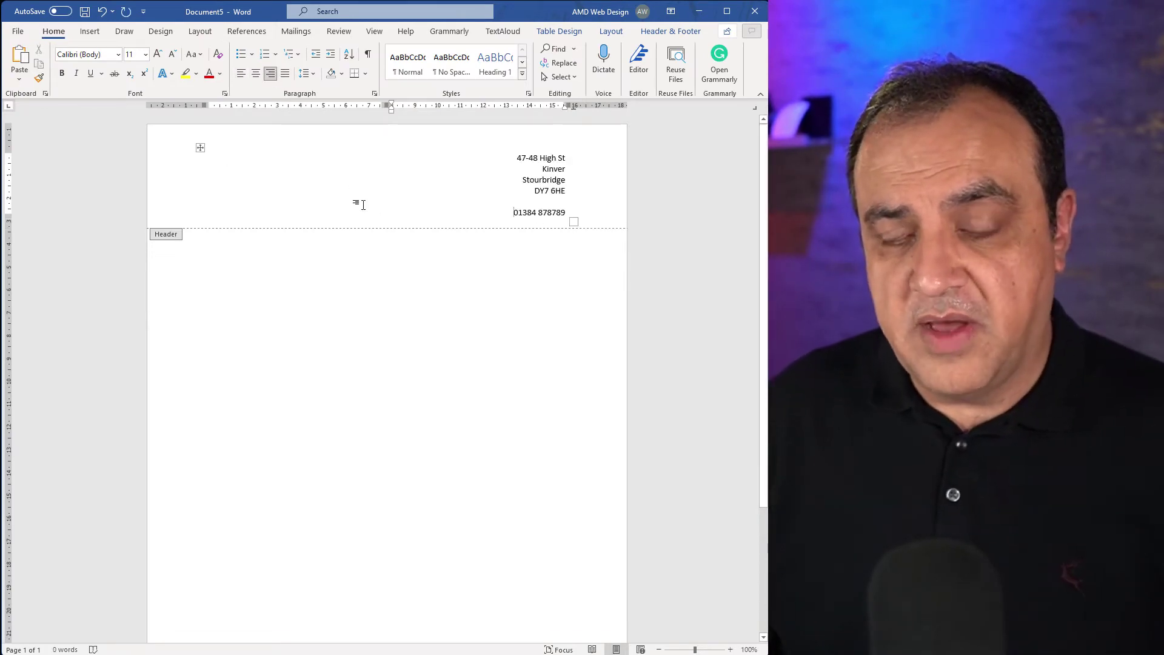
{"action": "left_click", "coordinate": [89, 32]}
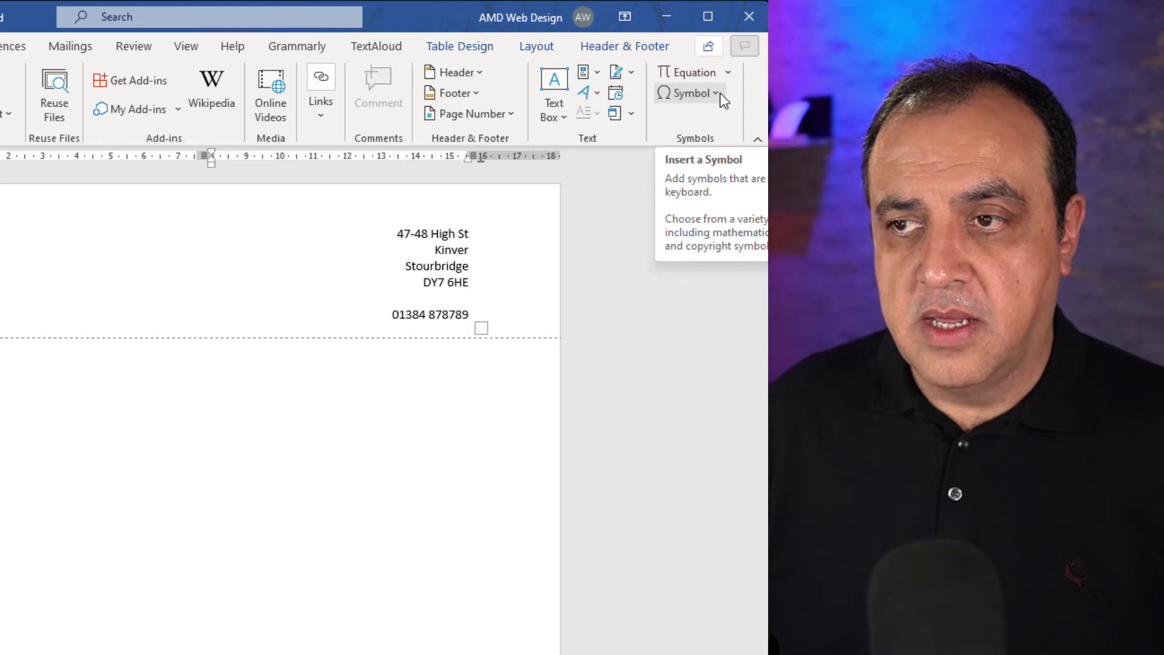
- Insert the Wingdings character 41 telephone symbol before the phone number via More Symbols
{"action": "left_click", "coordinate": [716, 94]}
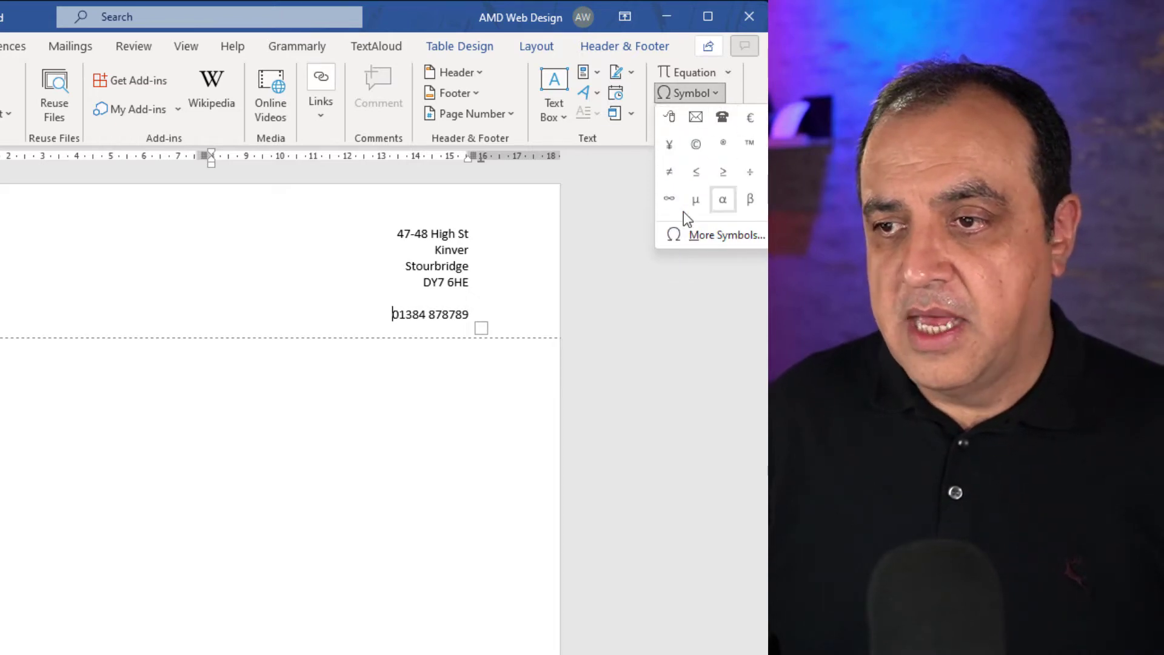
{"action": "left_click", "coordinate": [708, 236]}
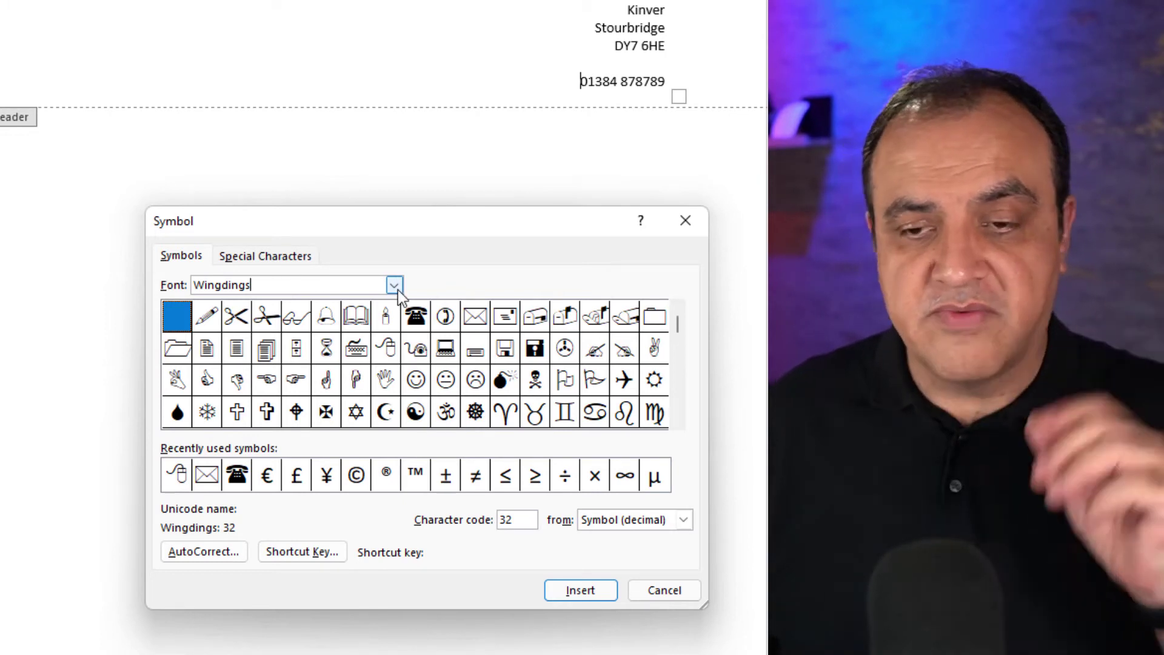
{"action": "left_click", "coordinate": [376, 288]}
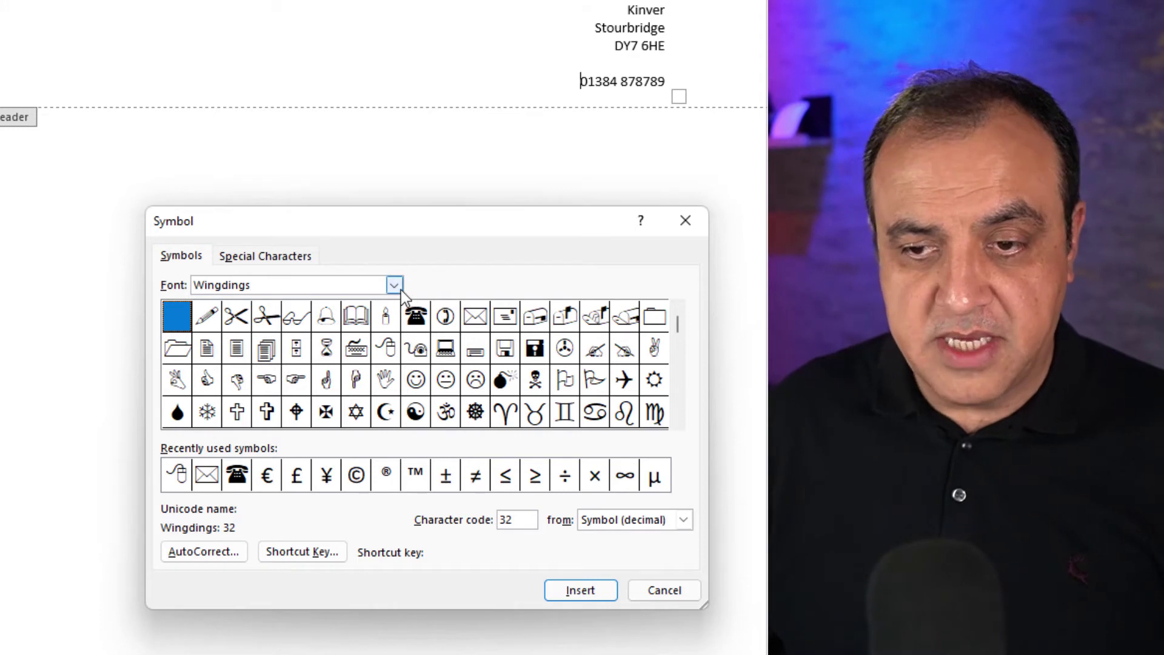
{"action": "left_click", "coordinate": [397, 288]}
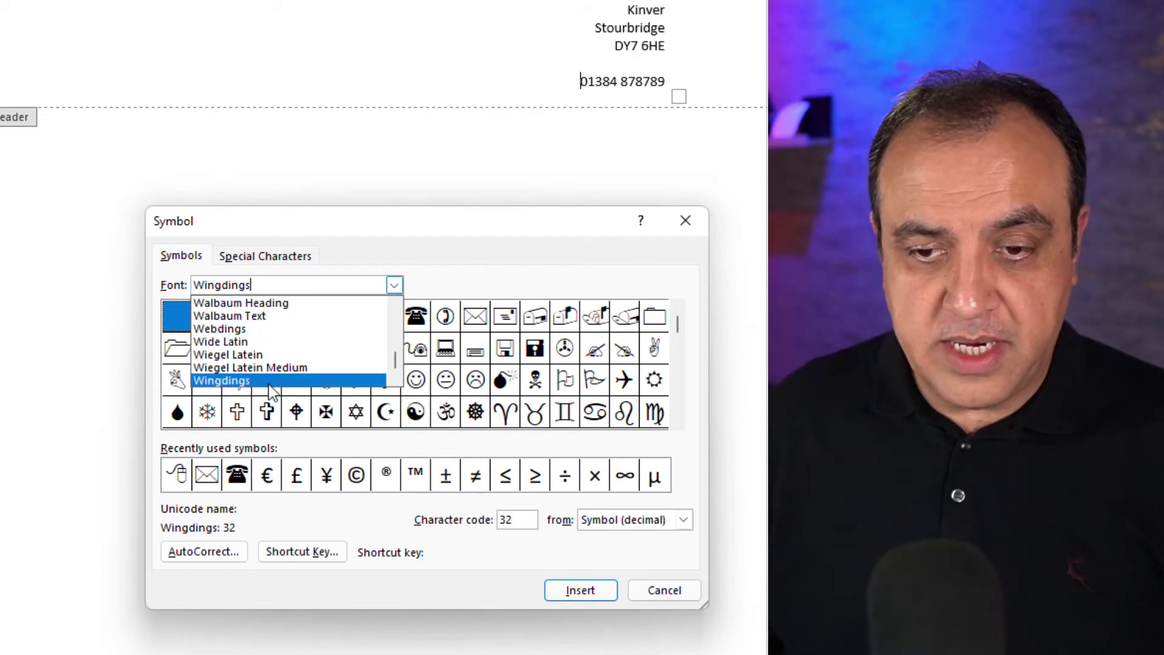
{"action": "left_click", "coordinate": [269, 381]}
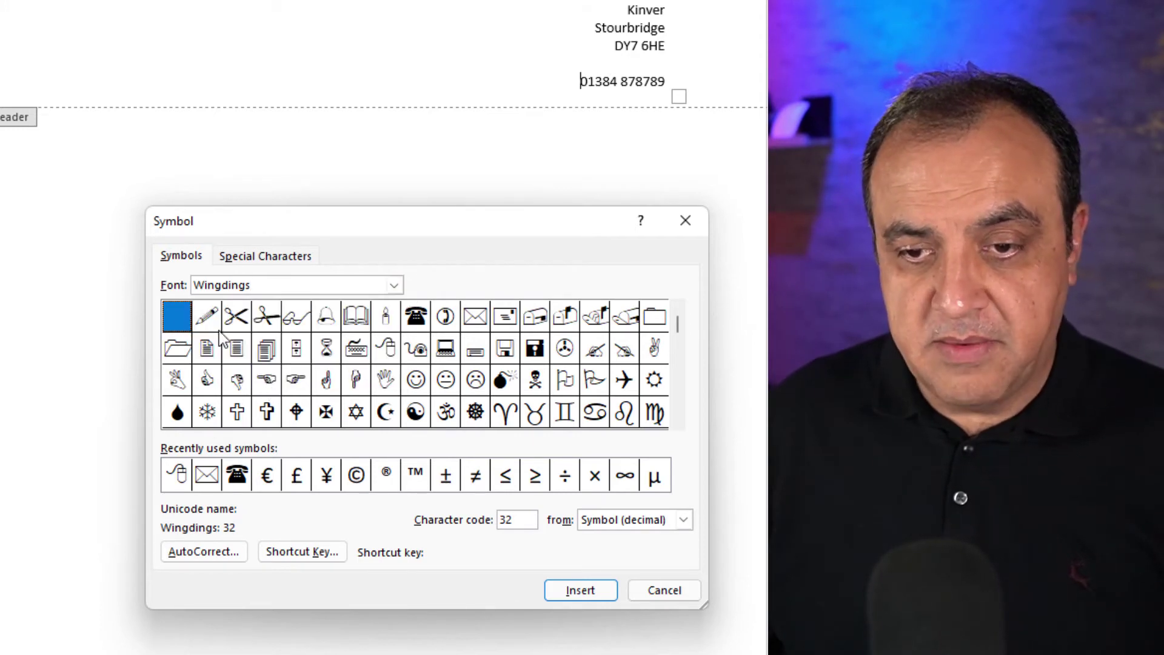
{"action": "left_click", "coordinate": [446, 326]}
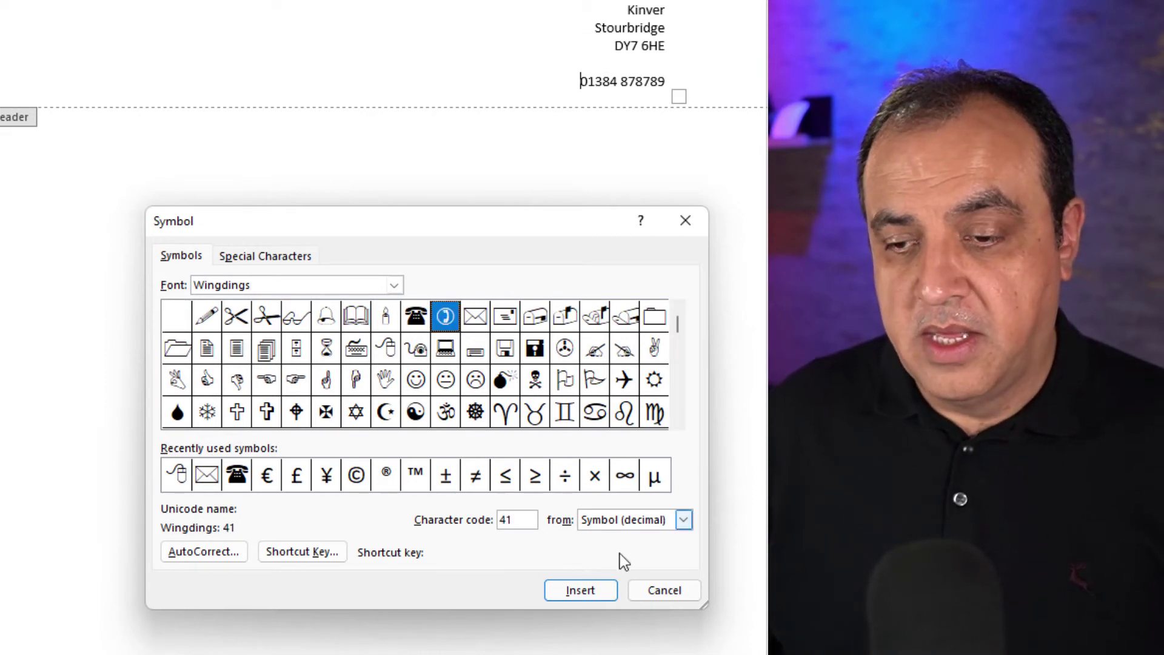
{"action": "left_click", "coordinate": [582, 591]}
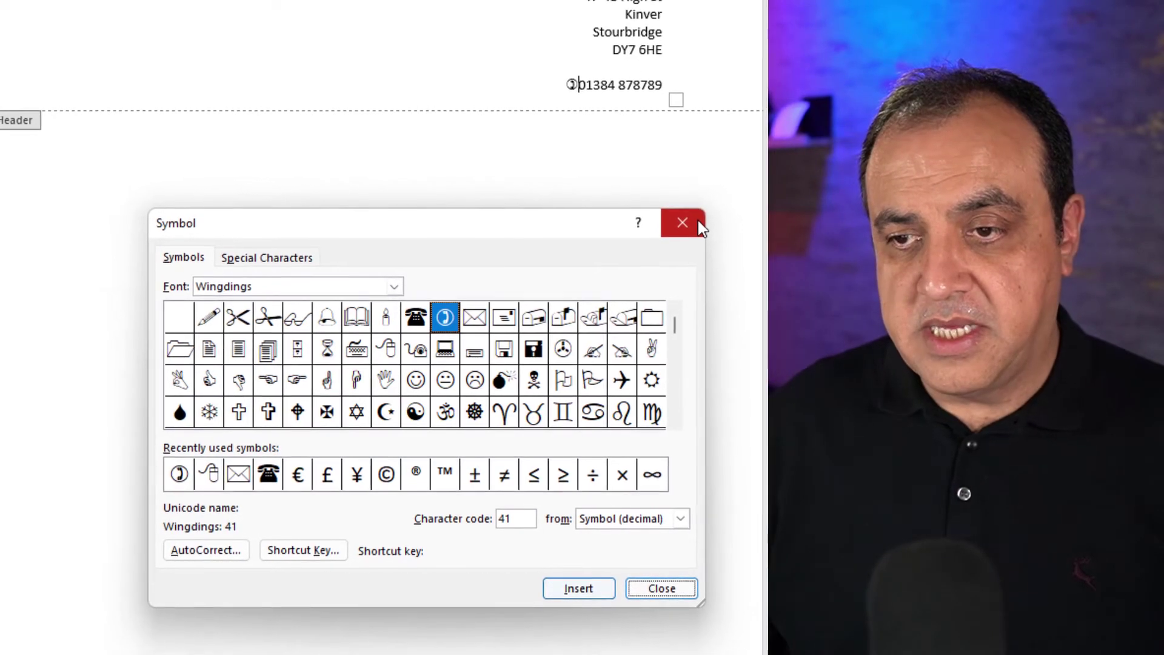
{"action": "left_click", "coordinate": [682, 224]}
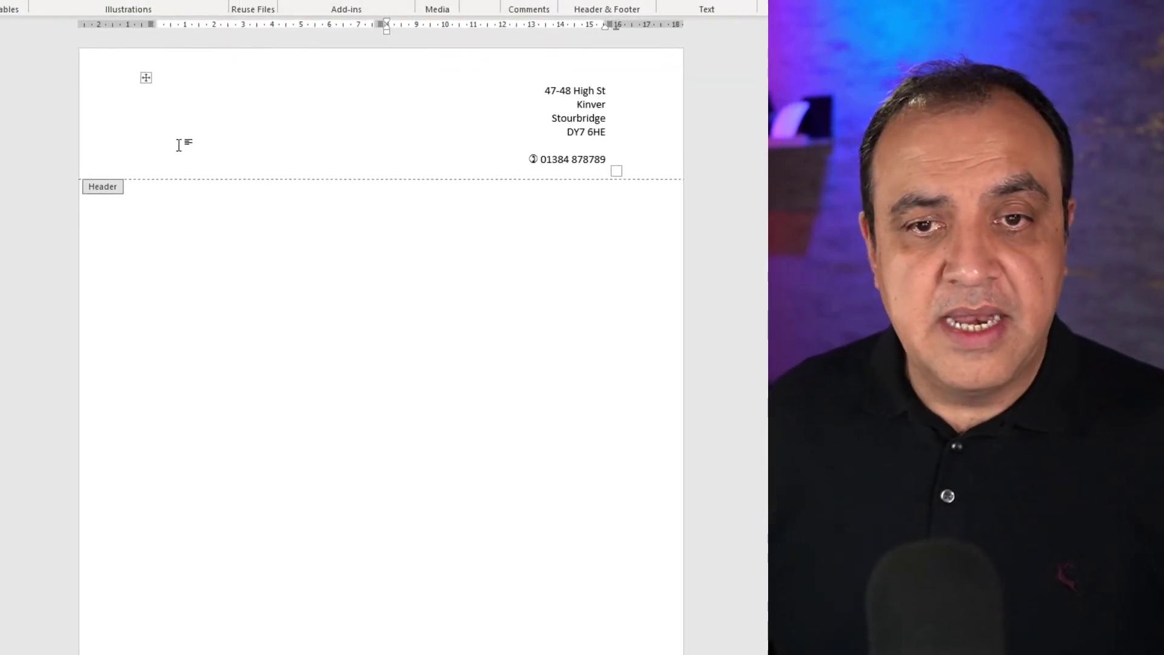
- Insert the picture BACI-HD-logo.png from this computer into the left header cell
{"action": "left_click", "coordinate": [194, 111]}
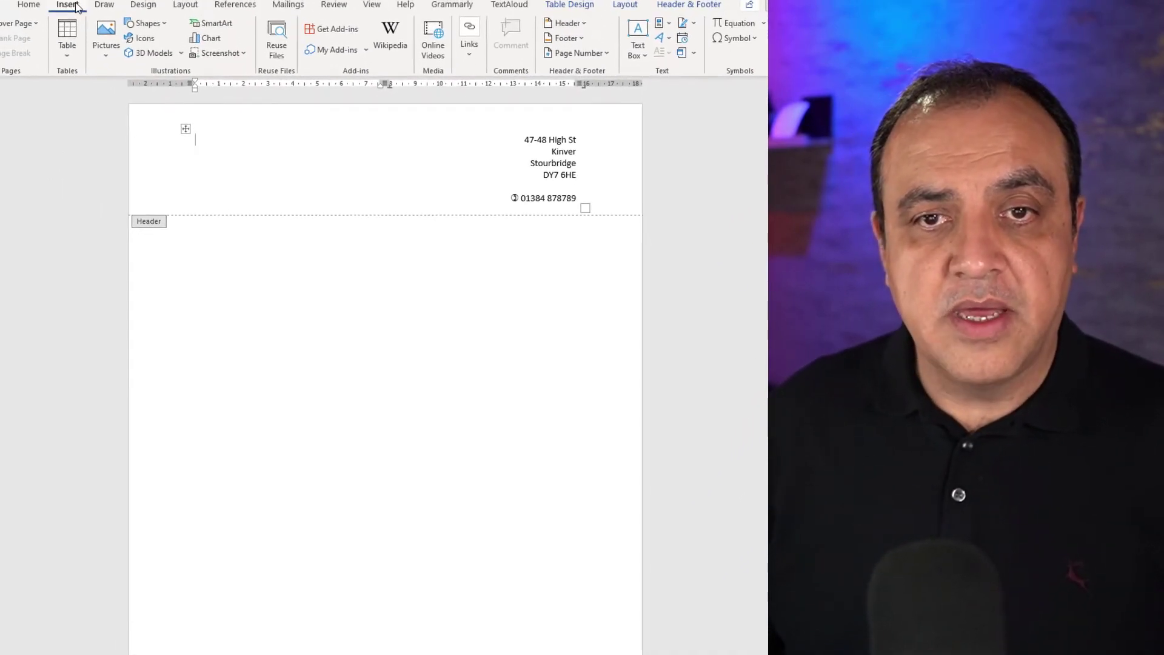
{"action": "left_click", "coordinate": [114, 48]}
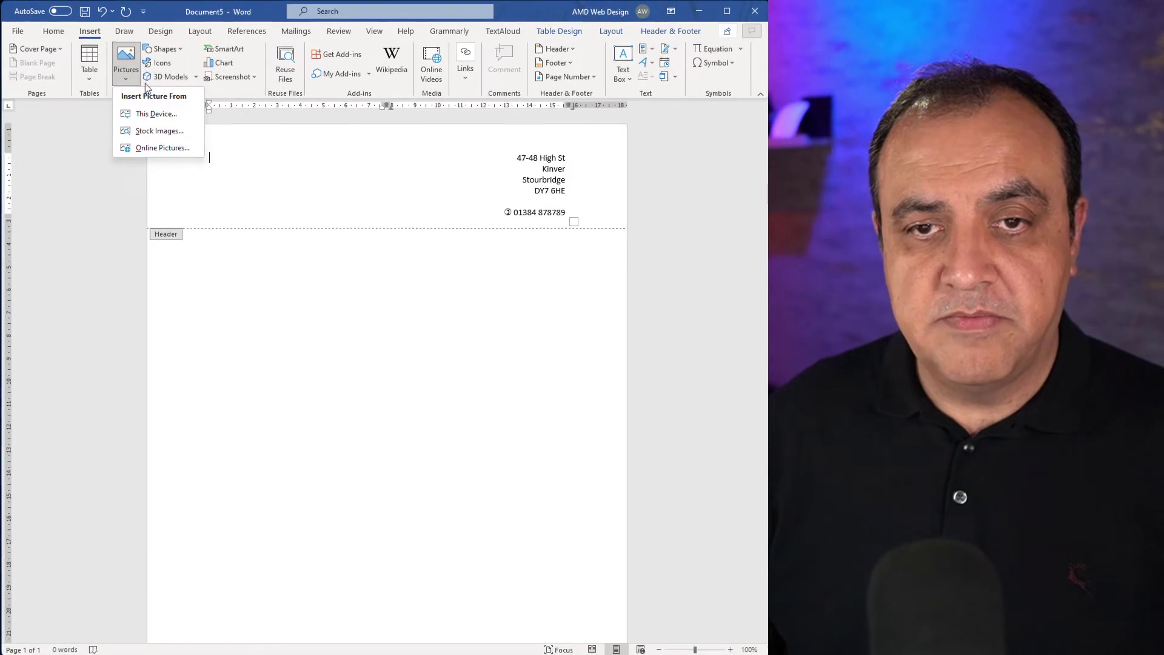
{"action": "left_click", "coordinate": [160, 115]}
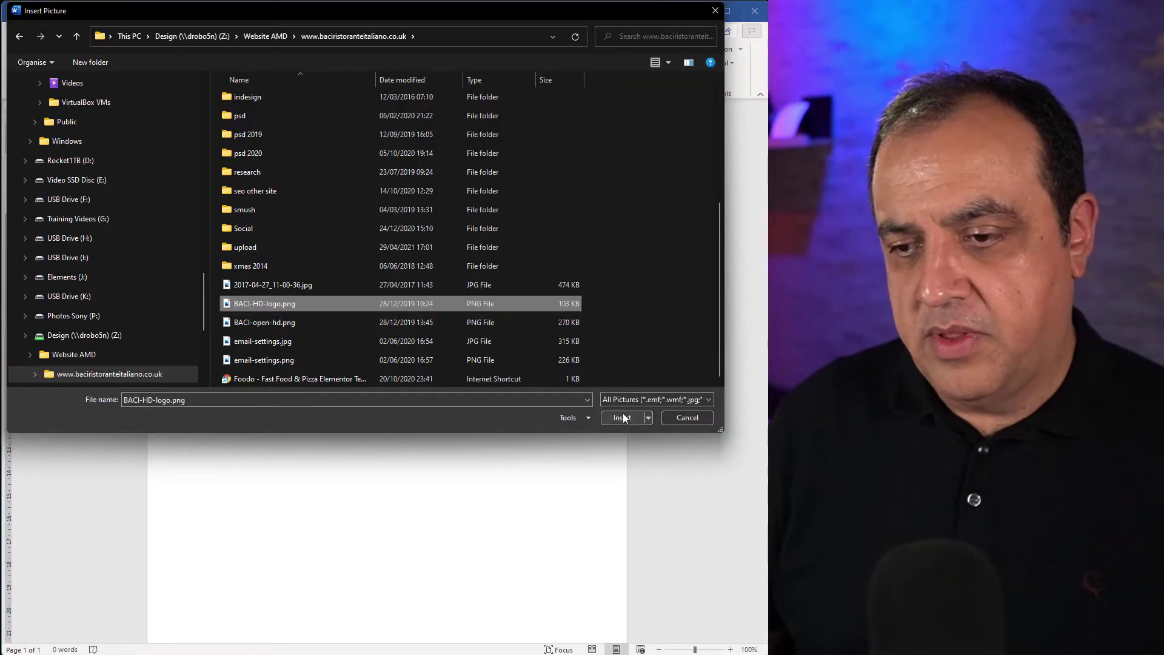
{"action": "left_click", "coordinate": [623, 415]}
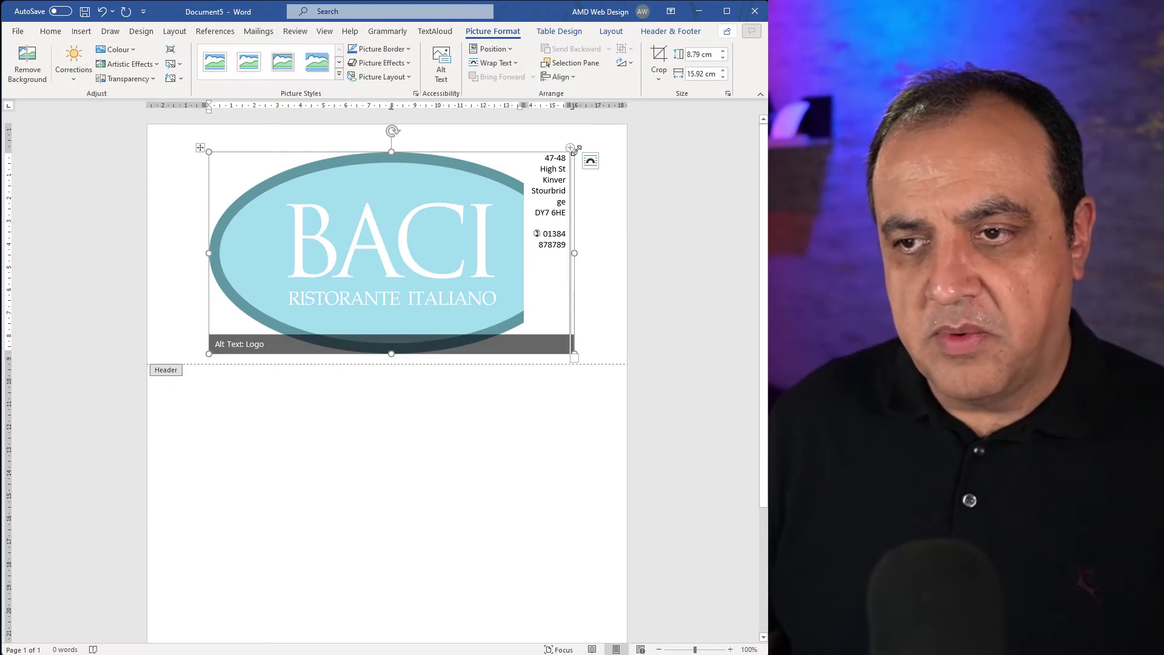
- Shrink the BACI logo to about 2.83 cm by 5.13 cm beside the address
{"action": "left_click_drag", "start_coordinate": [575, 149], "coordinate": [427, 182]}
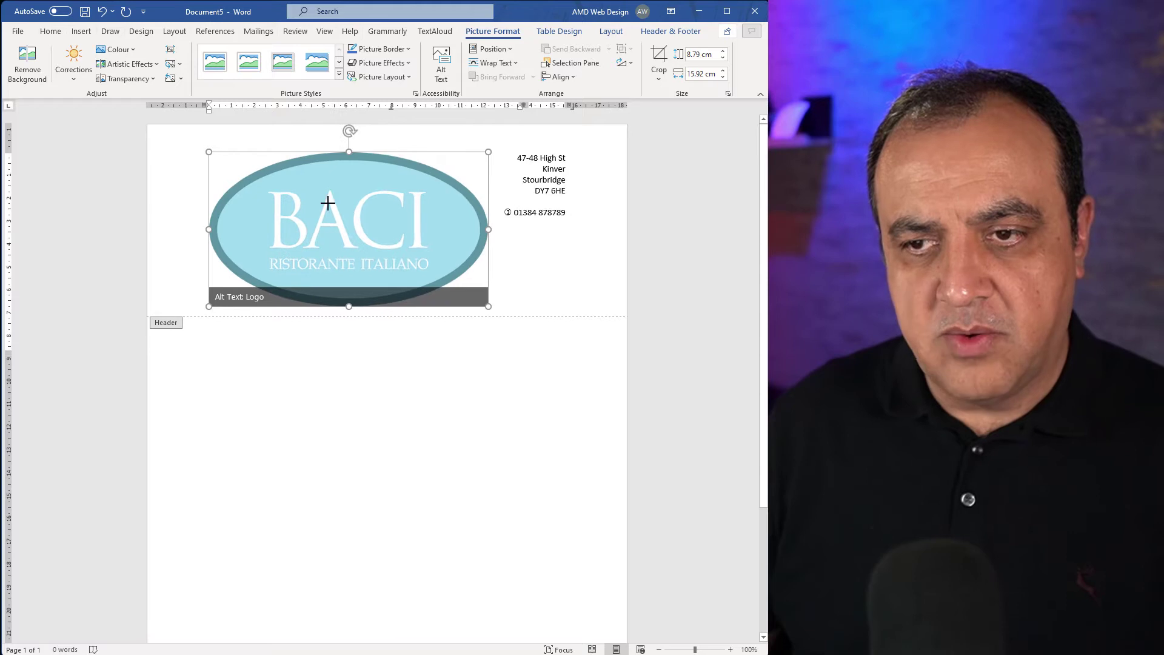
{"action": "left_click_drag", "start_coordinate": [276, 233], "coordinate": [276, 233]}
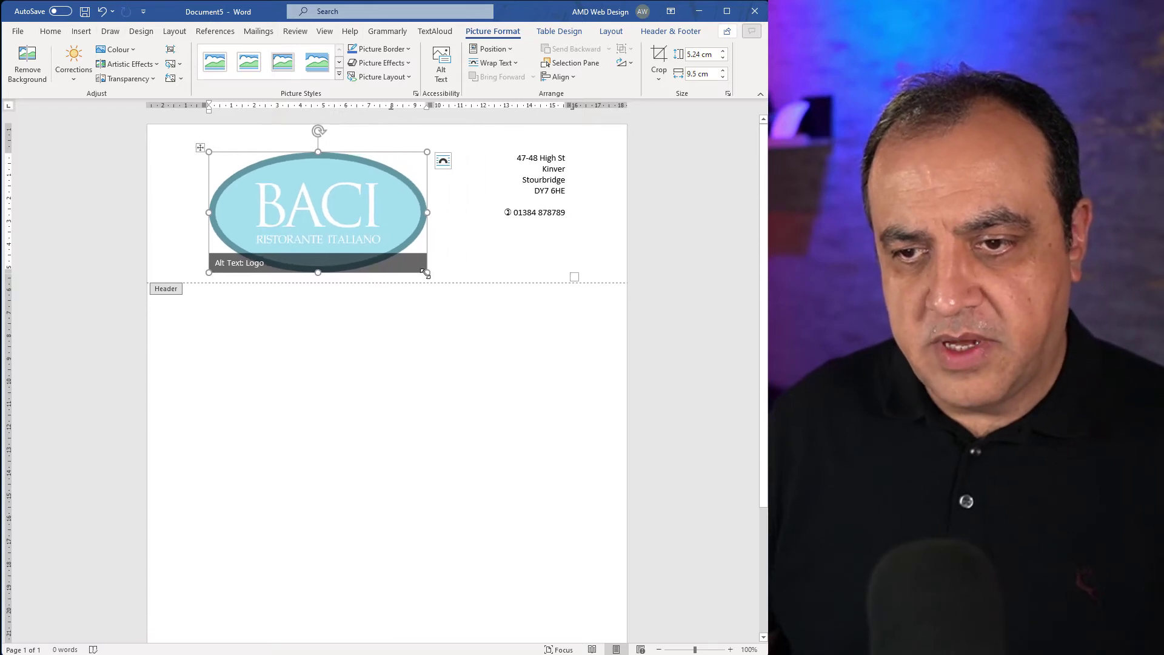
{"action": "left_click_drag", "start_coordinate": [426, 274], "coordinate": [308, 217]}
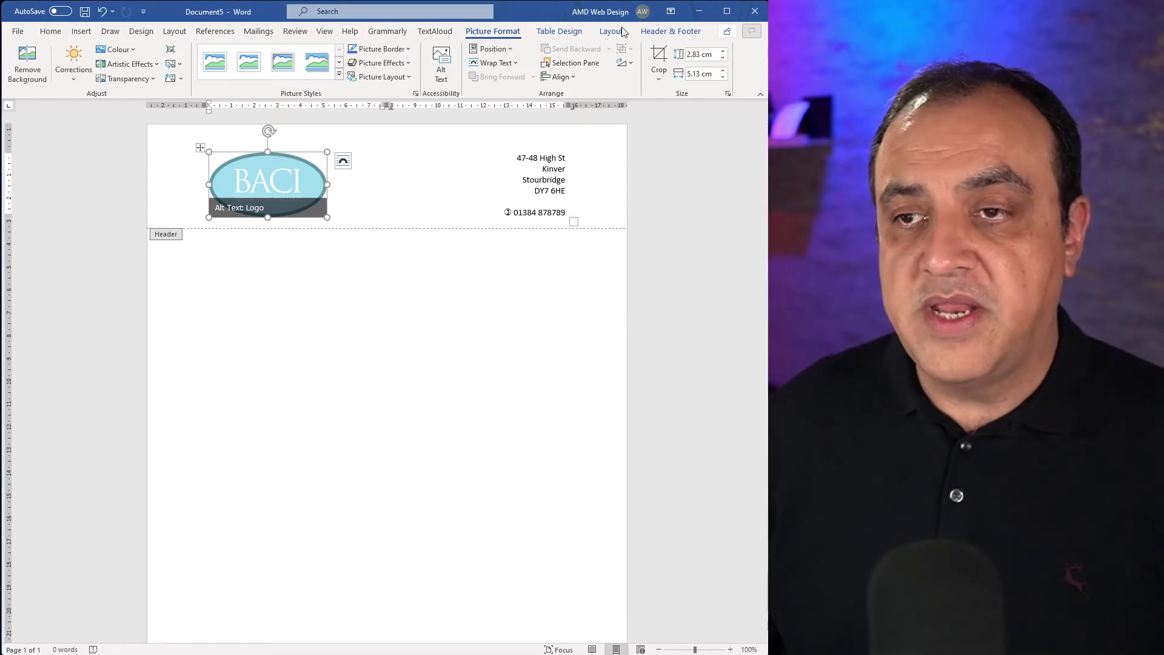
- Close Header and Footer and scroll down to the empty letterhead body
{"action": "left_click", "coordinate": [673, 32]}
{"action": "left_click", "coordinate": [662, 60]}
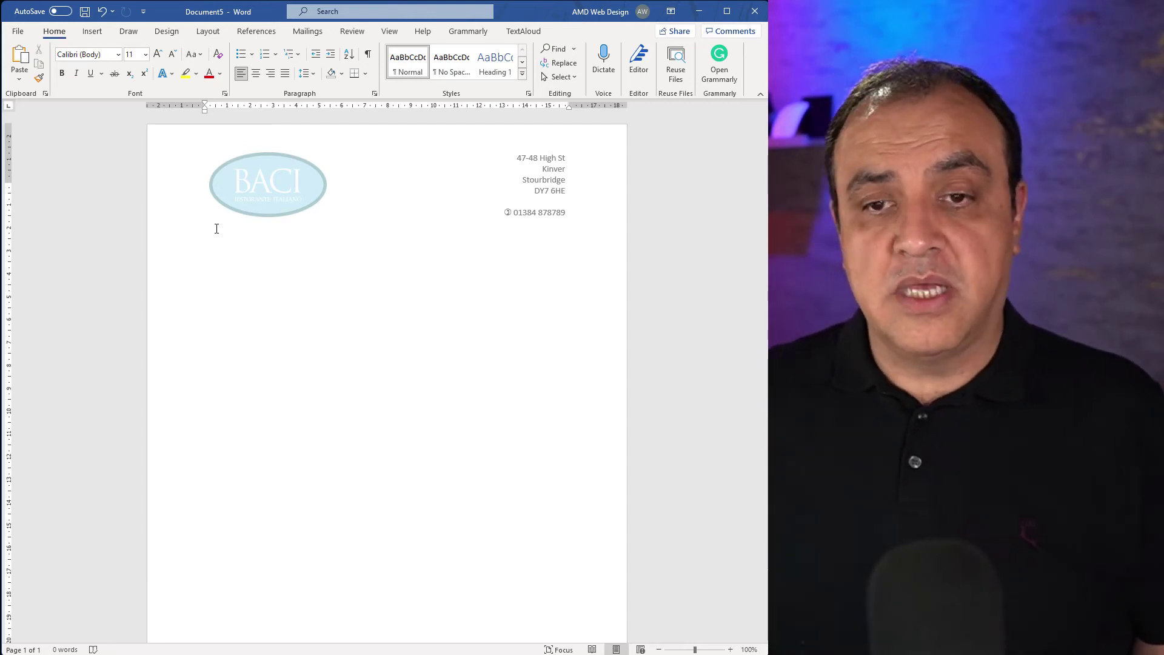
{"action": "type", "text": "g"}
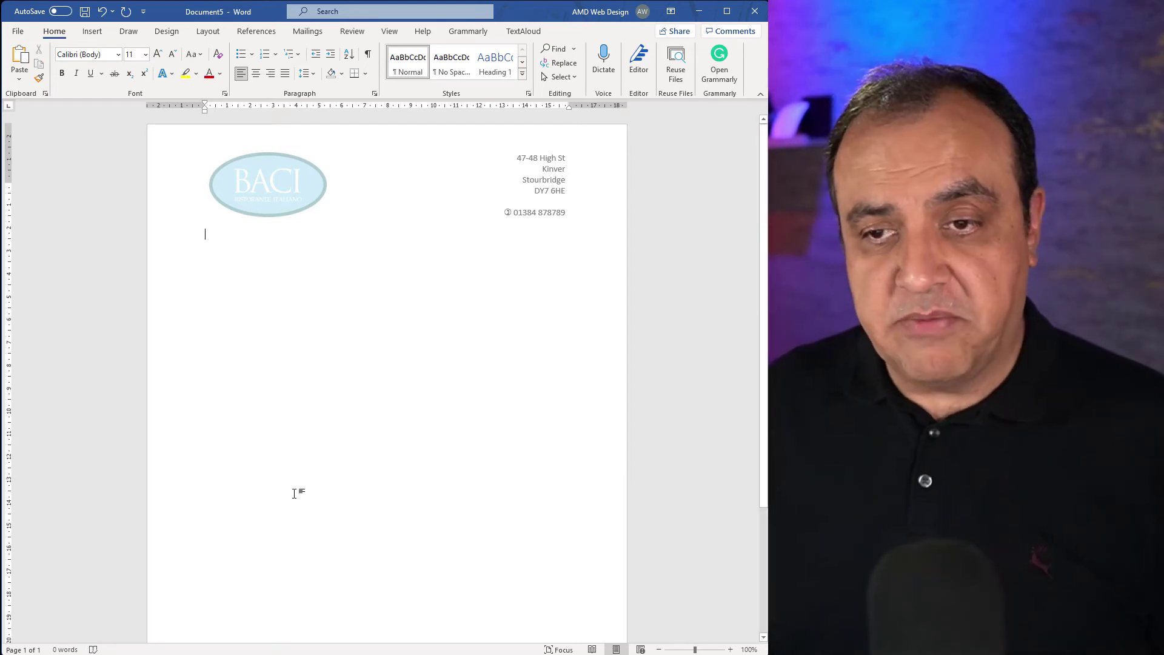
{"action": "scroll", "coordinate": [375, 362], "scroll_direction": "down", "scroll_amount": 1}
{"action": "scroll", "coordinate": [375, 362], "scroll_direction": "down", "scroll_amount": 5}
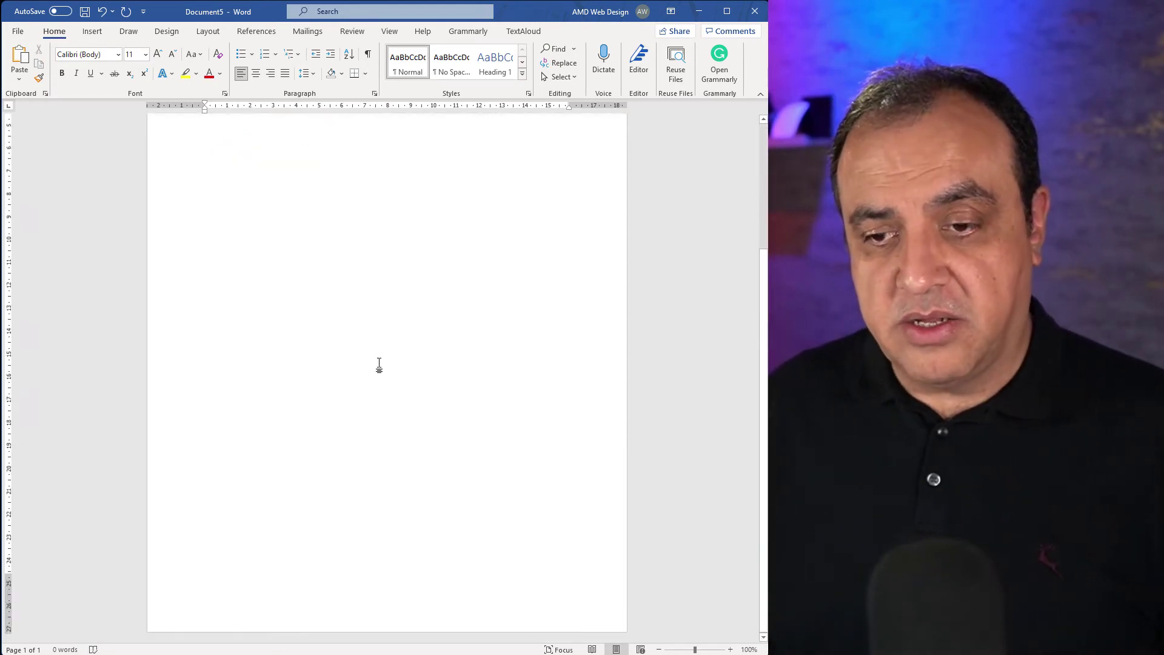
{"action": "double_click", "coordinate": [402, 608]}
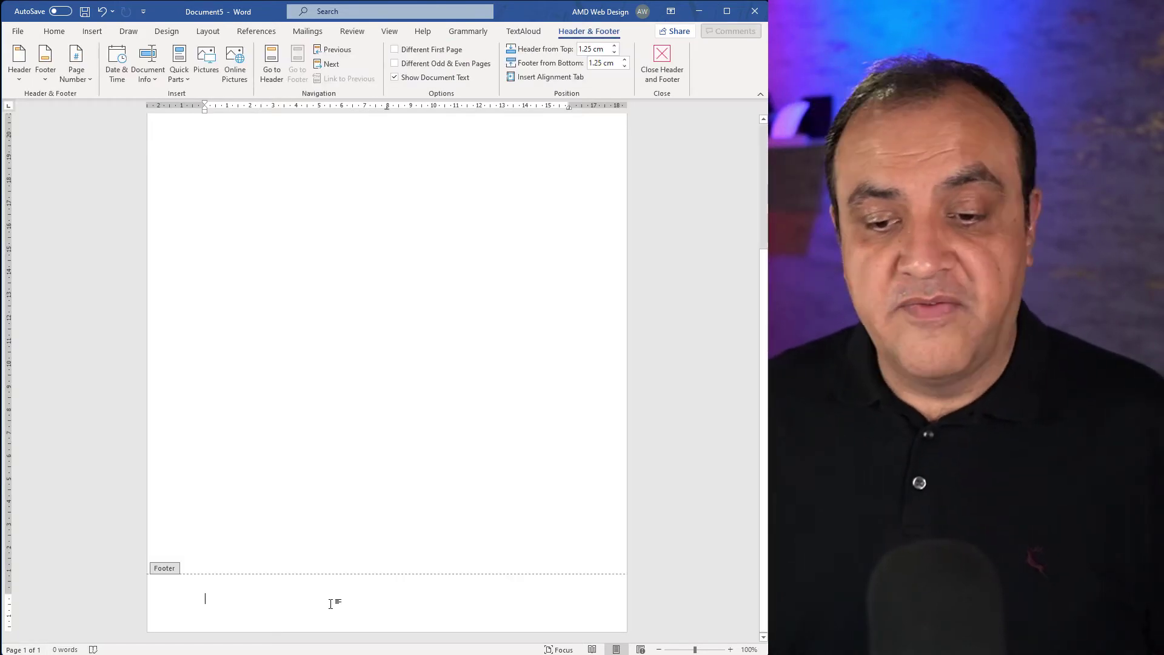
{"action": "left_click", "coordinate": [61, 32]}
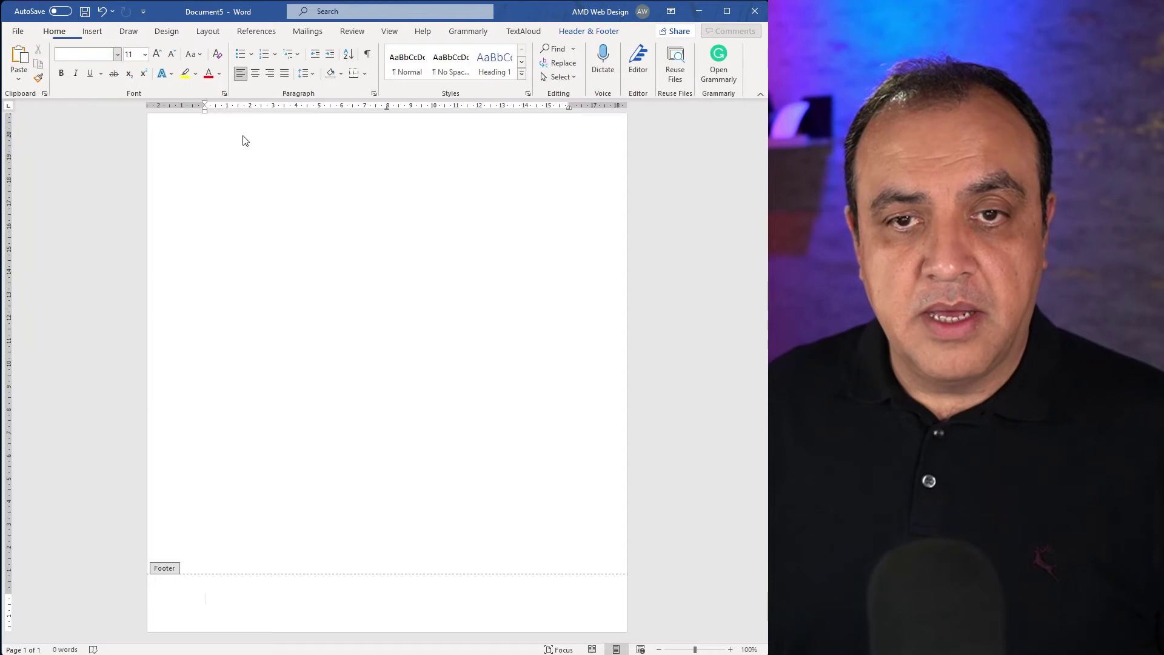
{"action": "left_click", "coordinate": [261, 75]}
{"action": "right_click", "coordinate": [404, 603]}
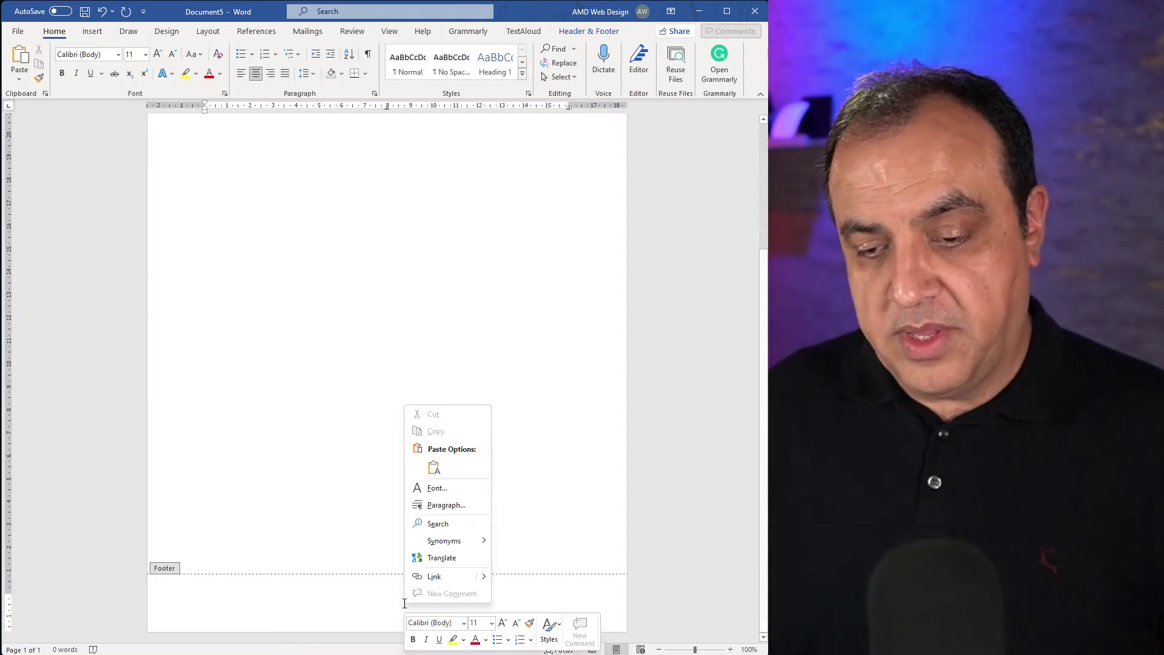
{"action": "left_click", "coordinate": [434, 468]}
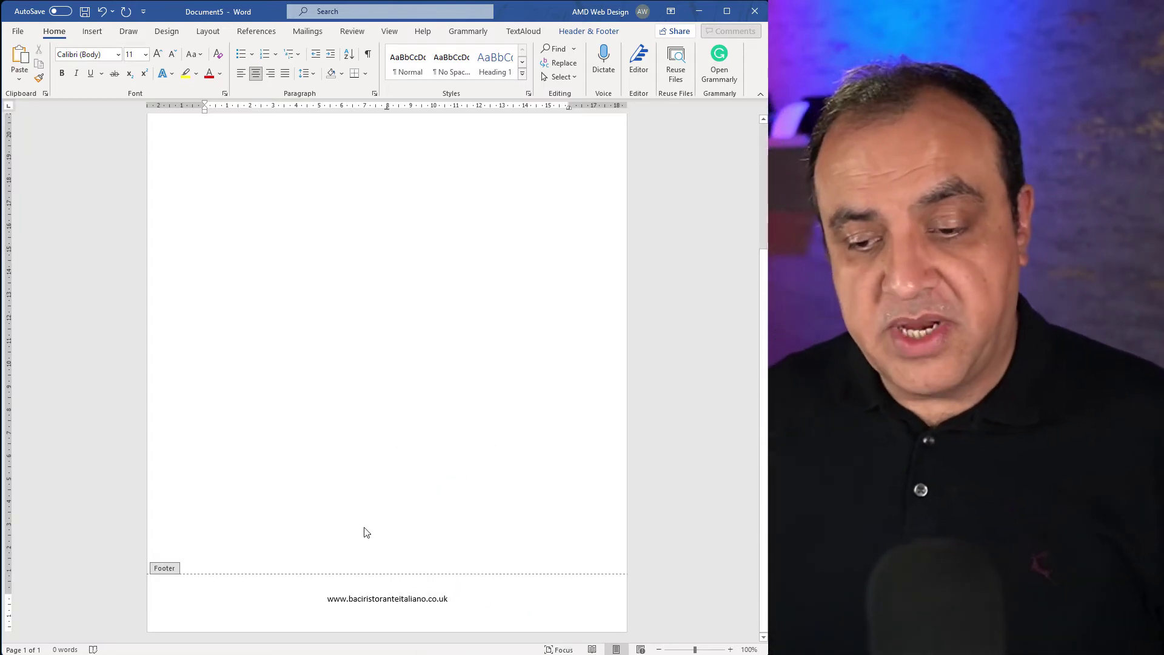
{"action": "double_click", "coordinate": [422, 383]}
{"action": "scroll", "coordinate": [418, 260], "scroll_direction": "up", "scroll_amount": 3}
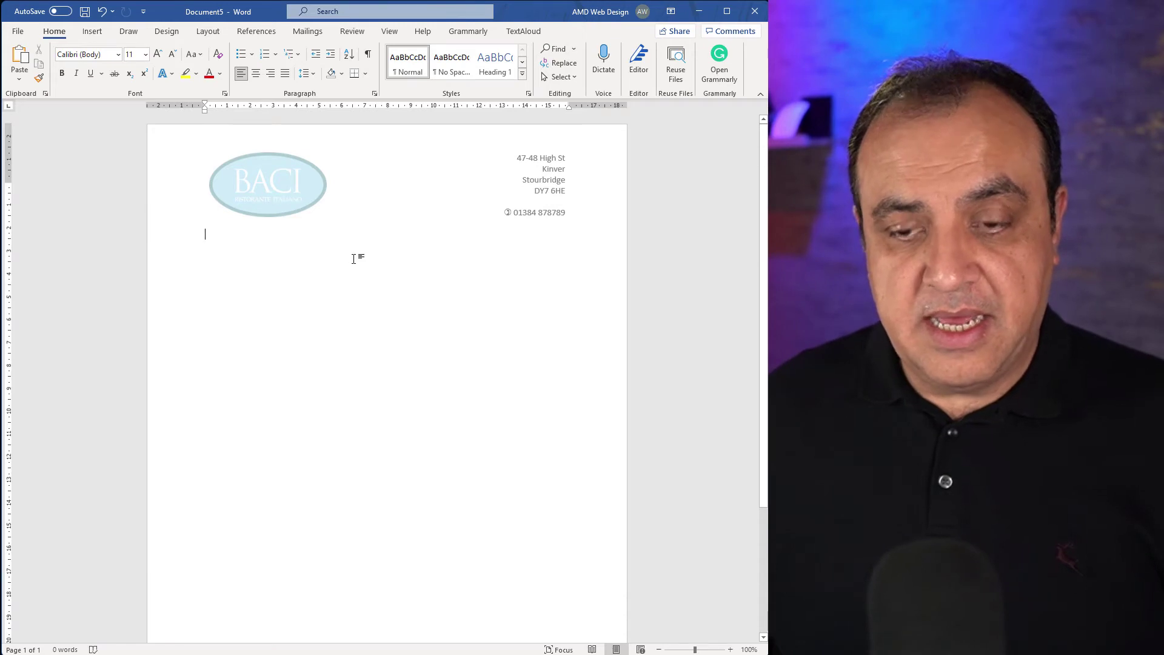
- Drag the header's bottom margin lower on the vertical ruler, then delete the test text
{"action": "type", "text": "fdfd"}
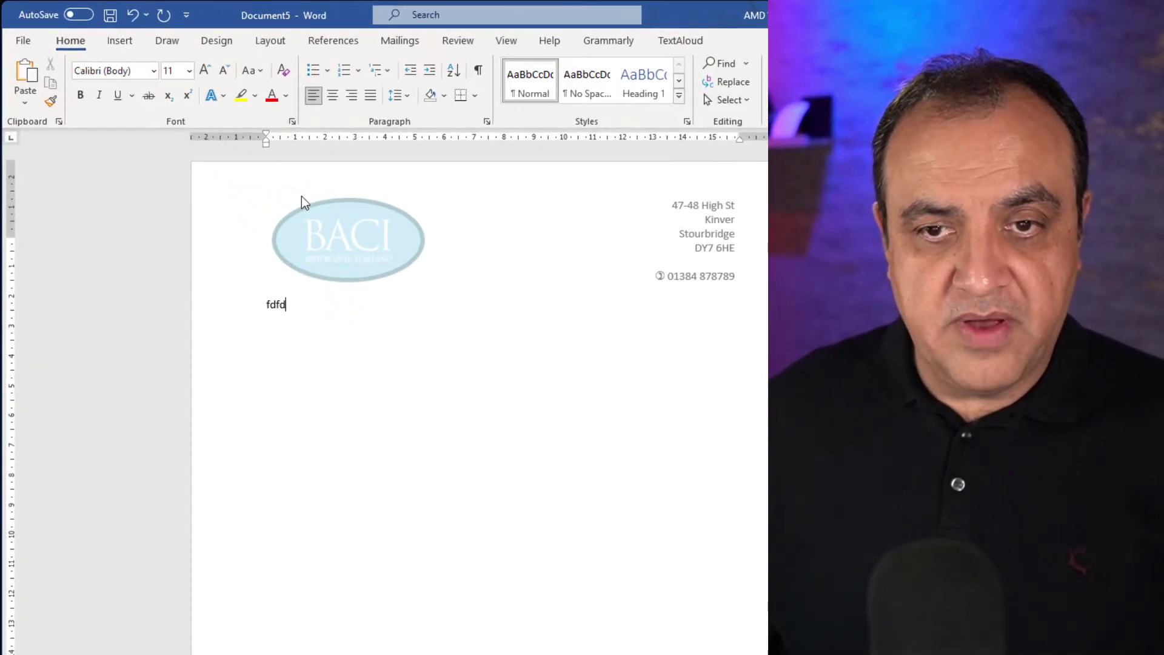
{"action": "double_click", "coordinate": [301, 195]}
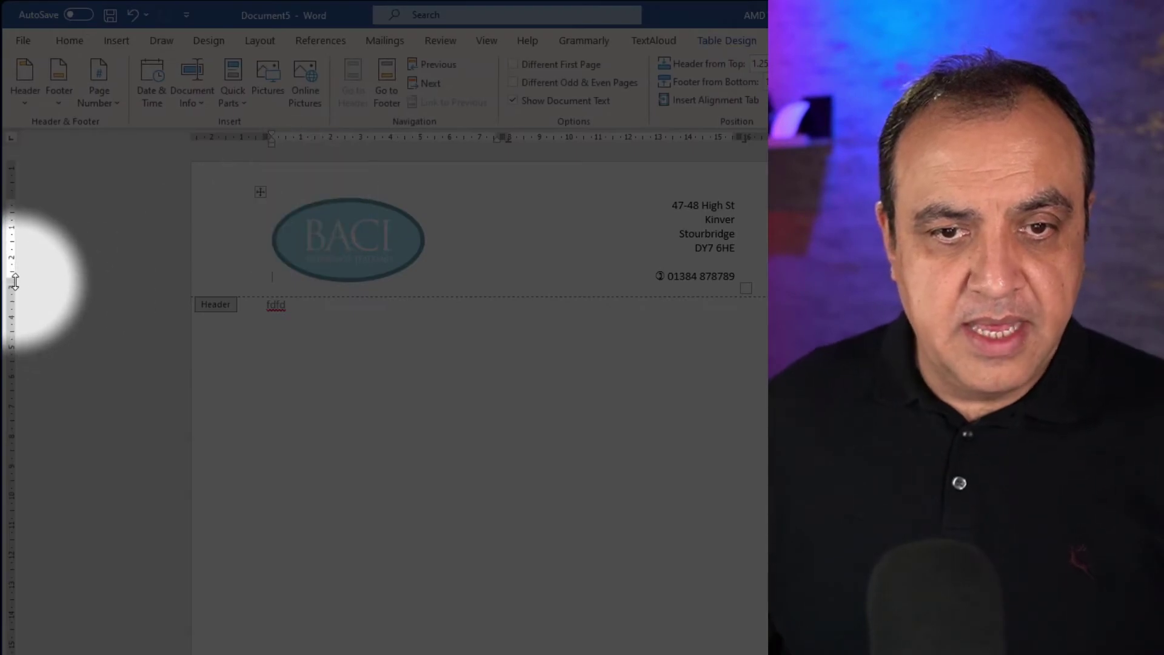
{"action": "left_click_drag", "start_coordinate": [14, 282], "coordinate": [16, 301]}
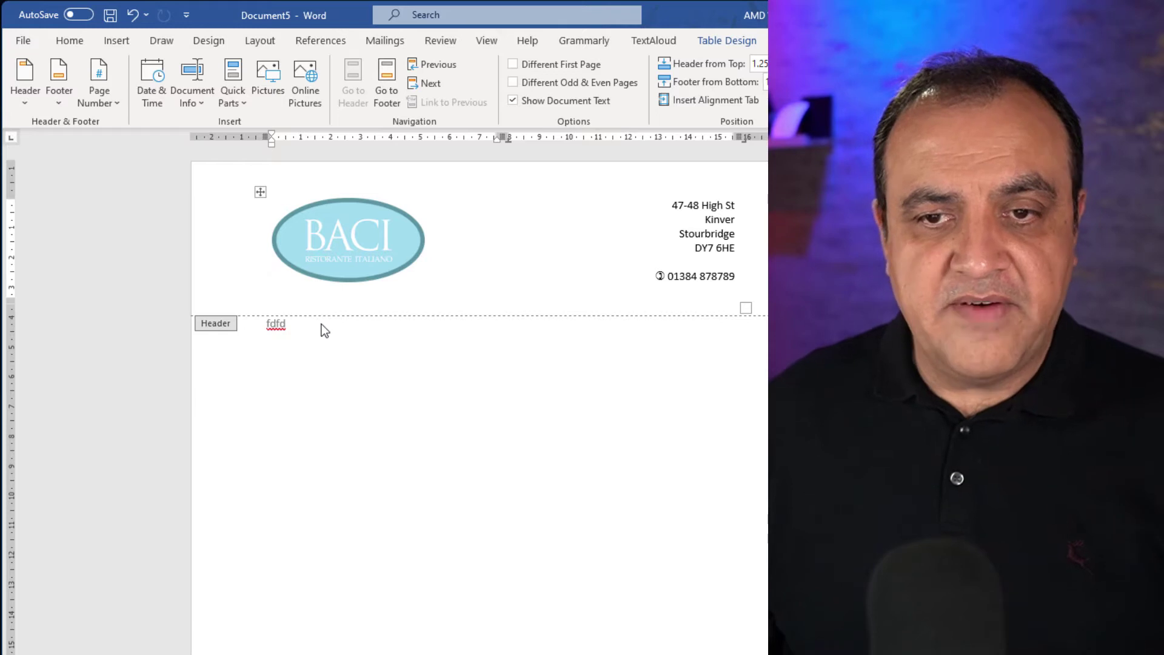
{"action": "double_click", "coordinate": [344, 351]}
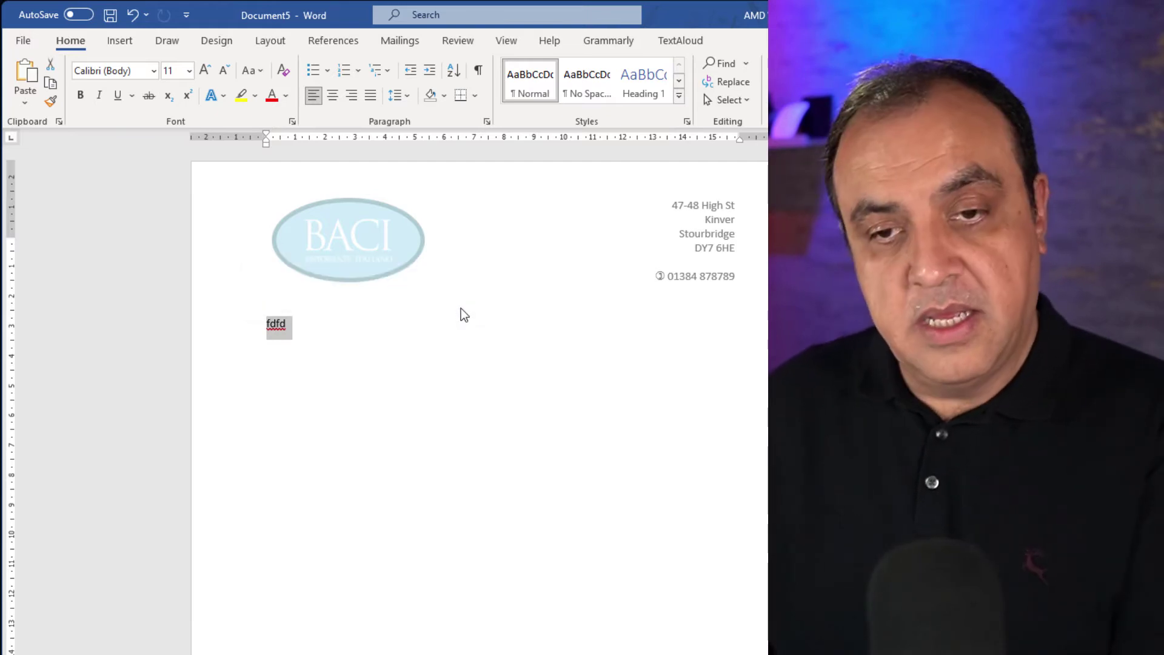
{"action": "key", "text": "Delete"}
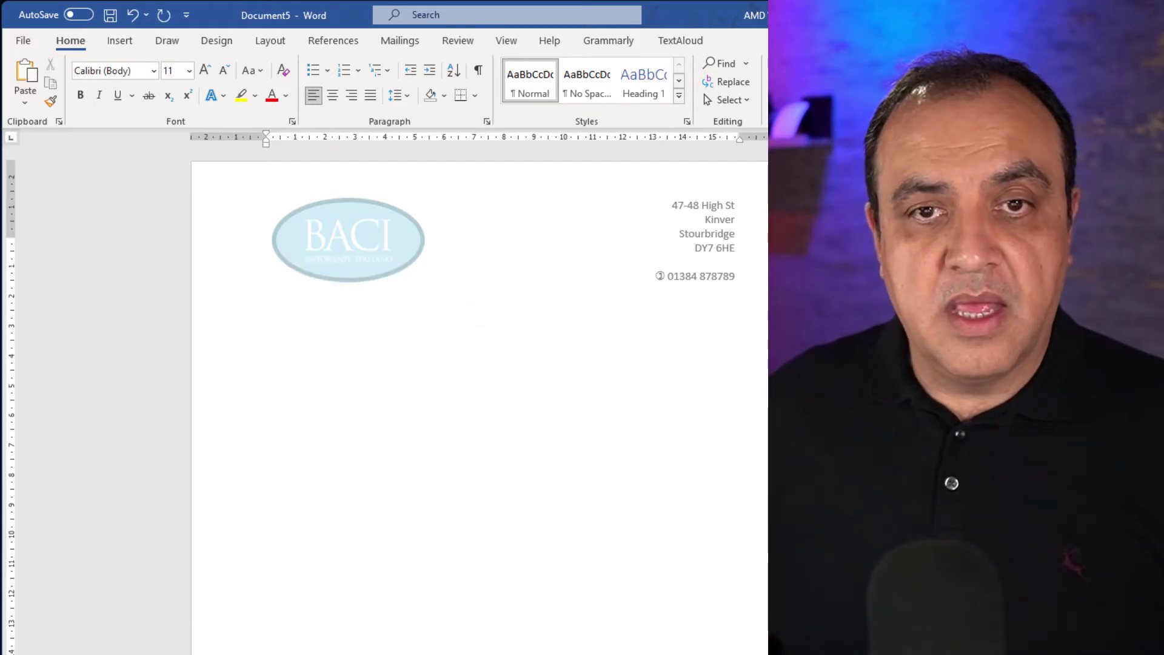
- Save As type Word Template (*.dotx), named 'baci', into the word doc folder
{"action": "left_click", "coordinate": [24, 42]}
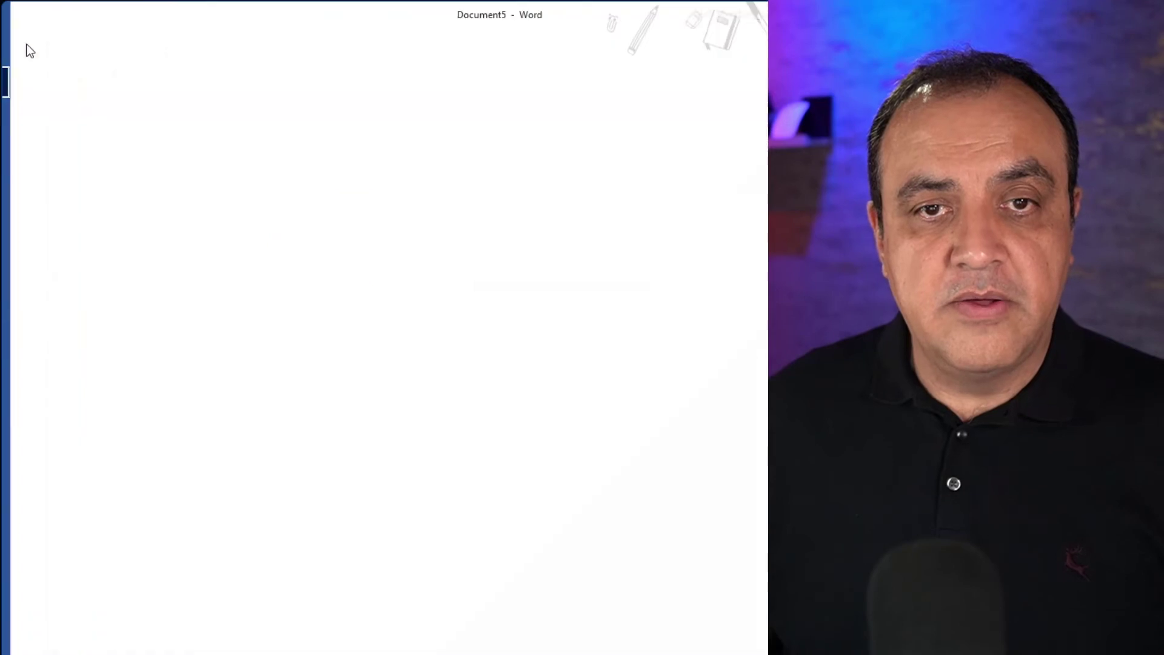
{"action": "left_click", "coordinate": [79, 250]}
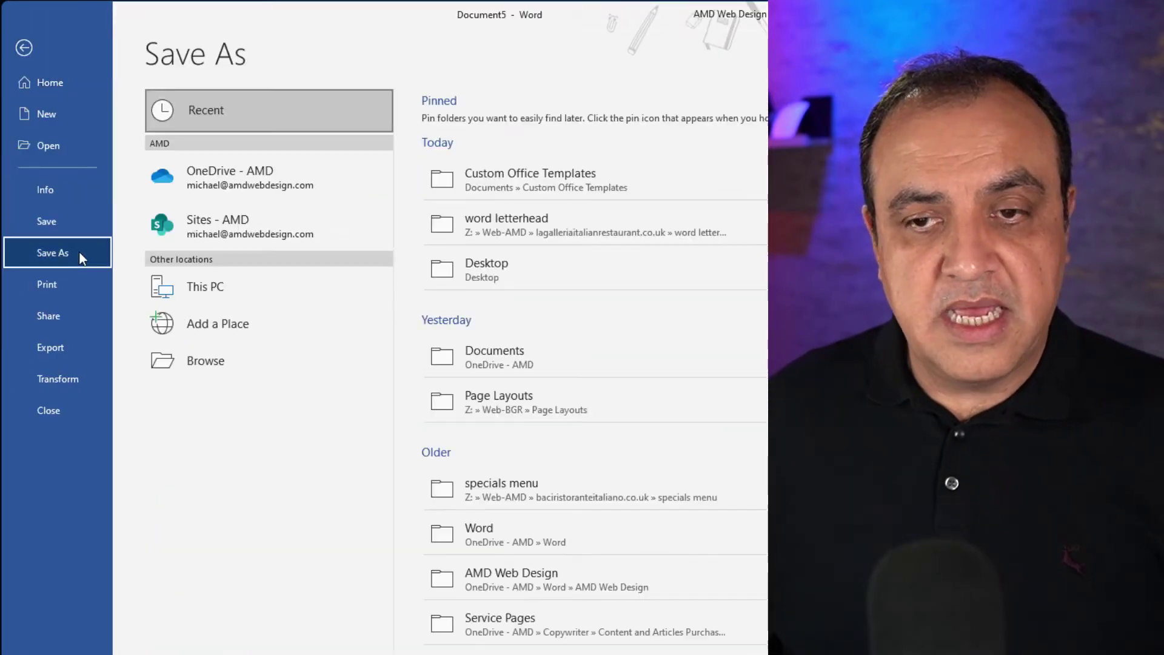
{"action": "left_click", "coordinate": [218, 284]}
{"action": "left_click", "coordinate": [672, 112]}
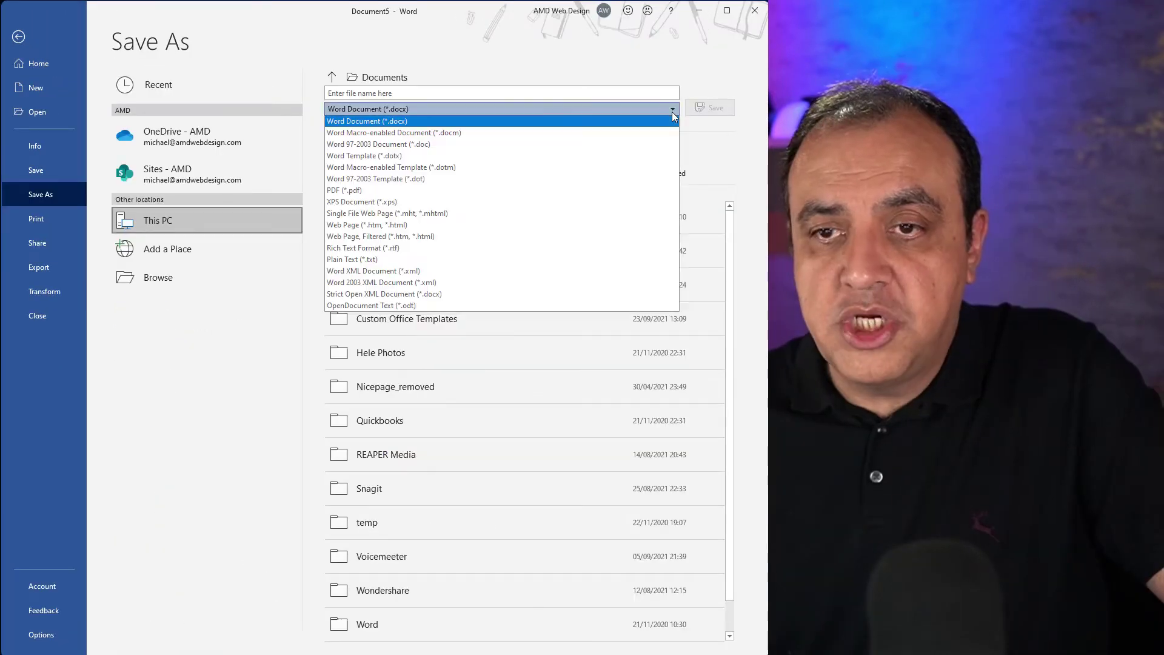
{"action": "left_click", "coordinate": [415, 159]}
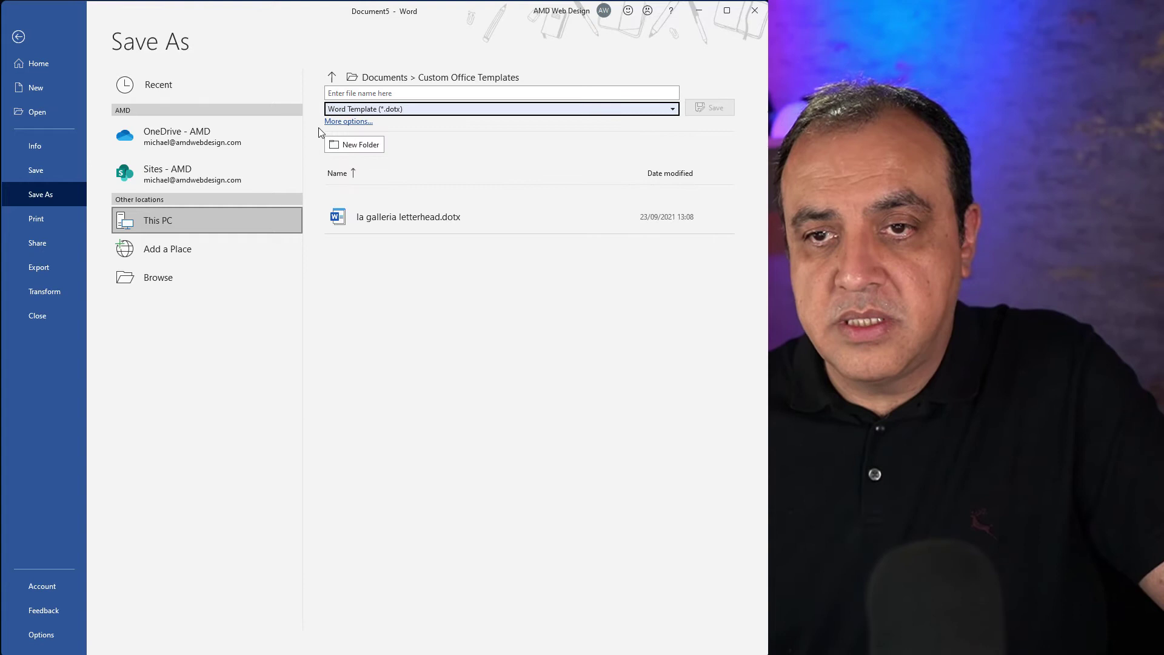
{"action": "left_click", "coordinate": [405, 94]}
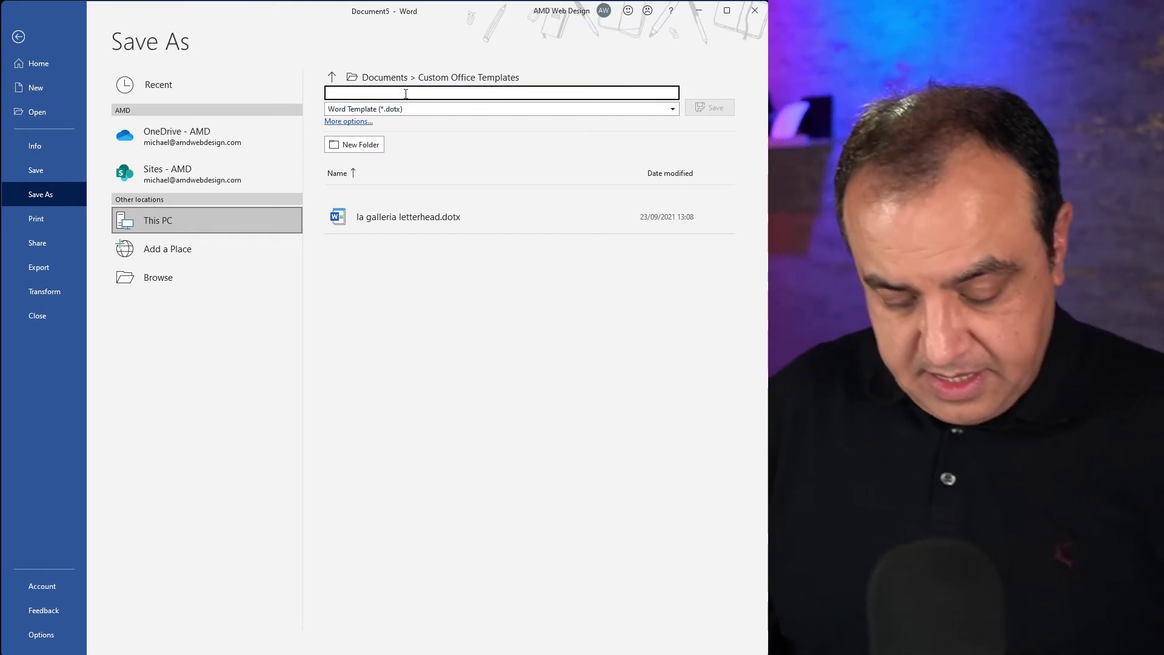
{"action": "type", "text": "baci.dotx"}
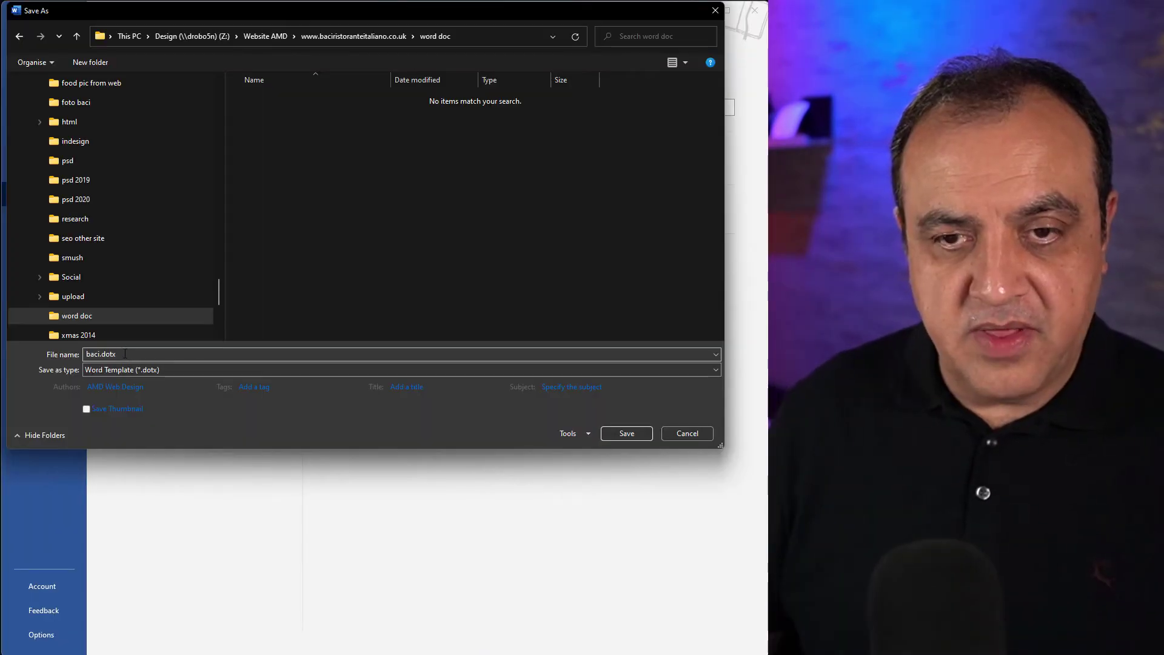
{"action": "left_click", "coordinate": [627, 434]}
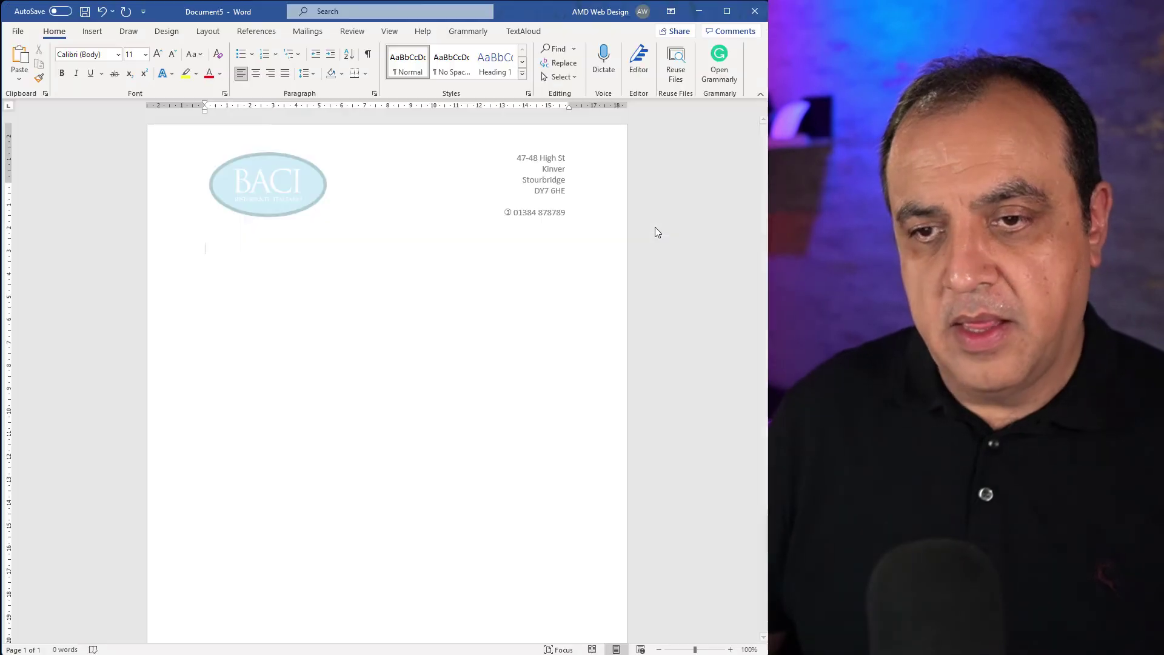
- Close the template in Word and double-click baci.dotx in File Explorer to create Document6
{"action": "left_click", "coordinate": [18, 33]}
{"action": "left_click", "coordinate": [38, 315]}
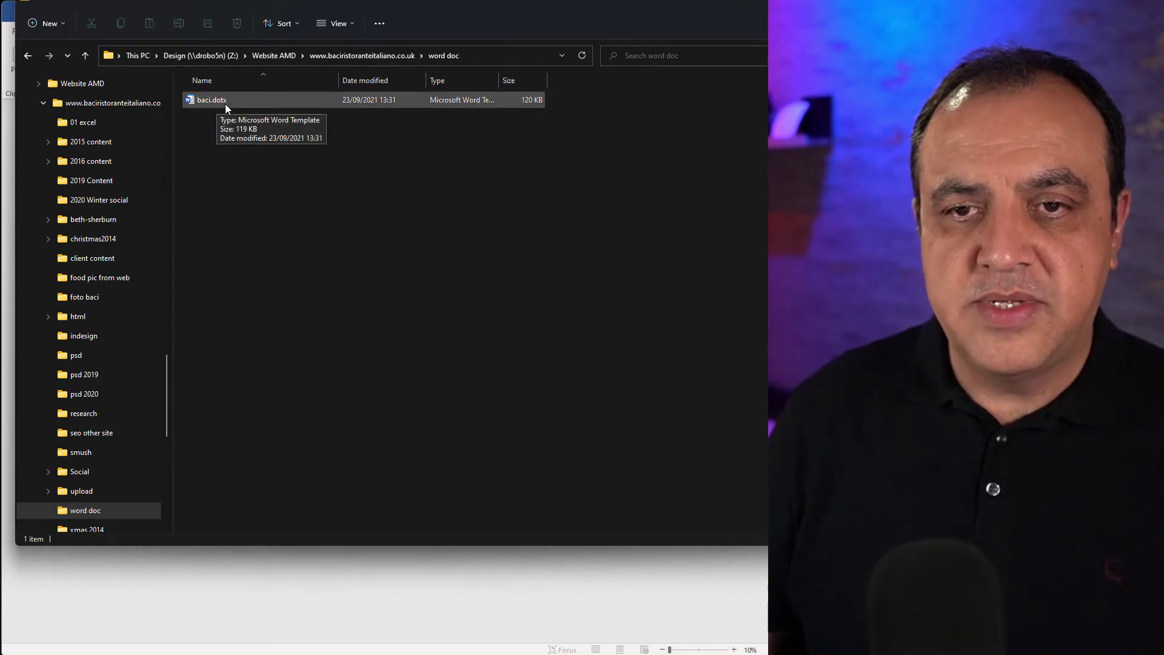
{"action": "double_click", "coordinate": [231, 101]}
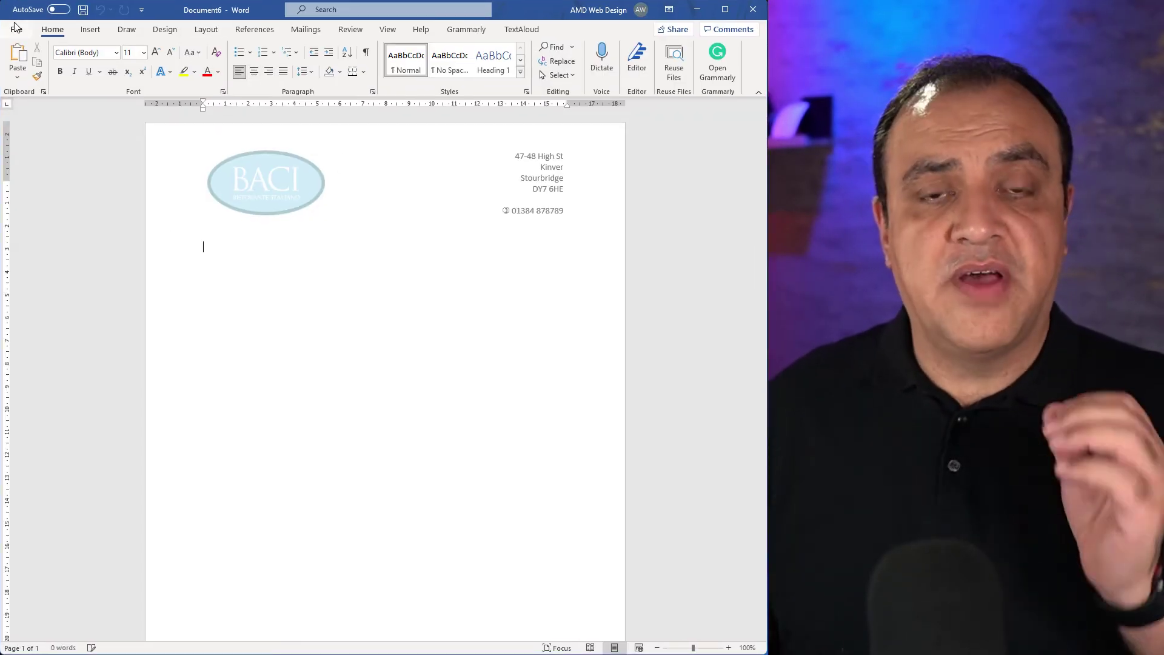
- Choose Save for Document6, showing that it asks for a new save location
{"action": "left_click", "coordinate": [21, 41]}
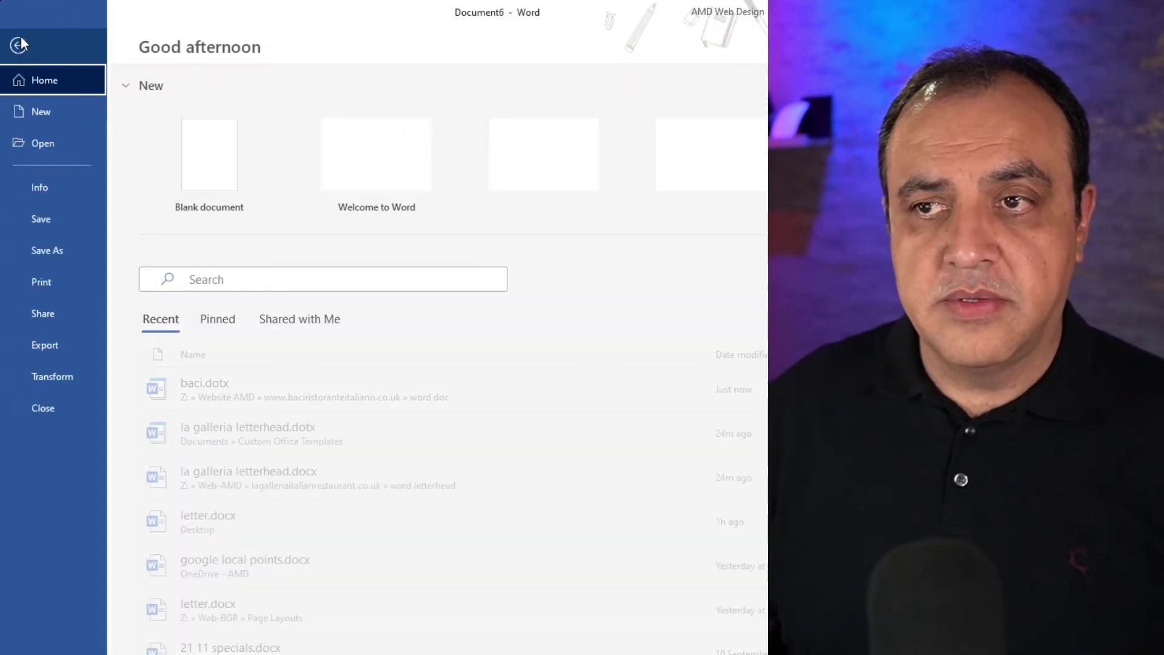
{"action": "left_click", "coordinate": [75, 220]}
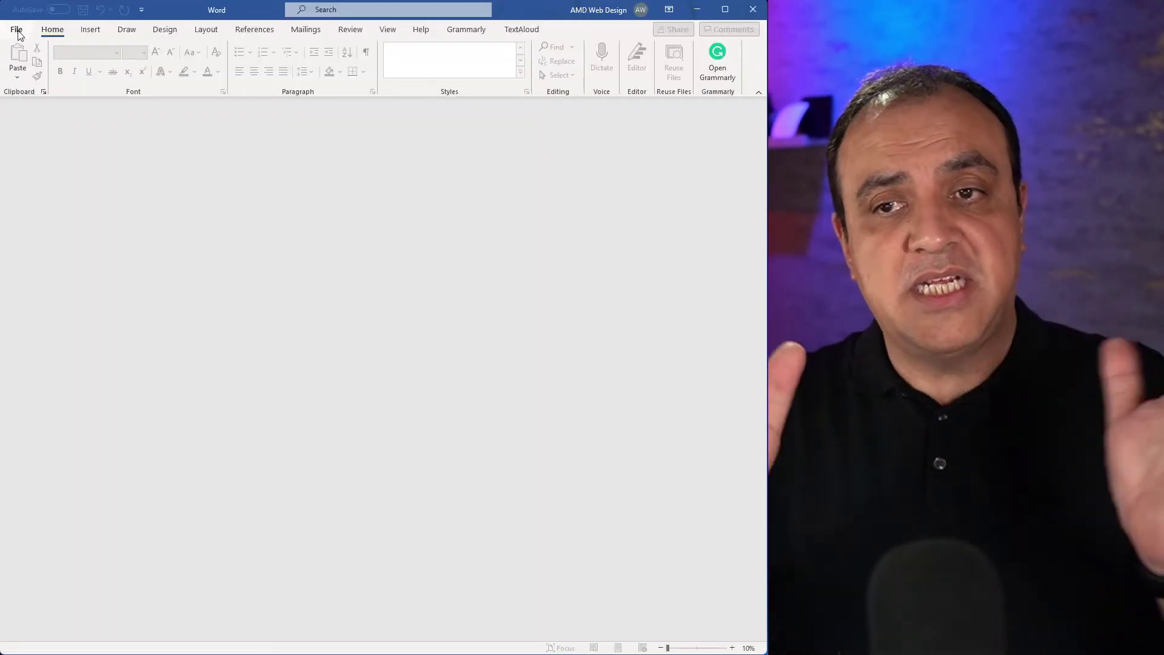
- Create a new blank document from the File menu's New page
{"action": "left_click", "coordinate": [16, 30]}
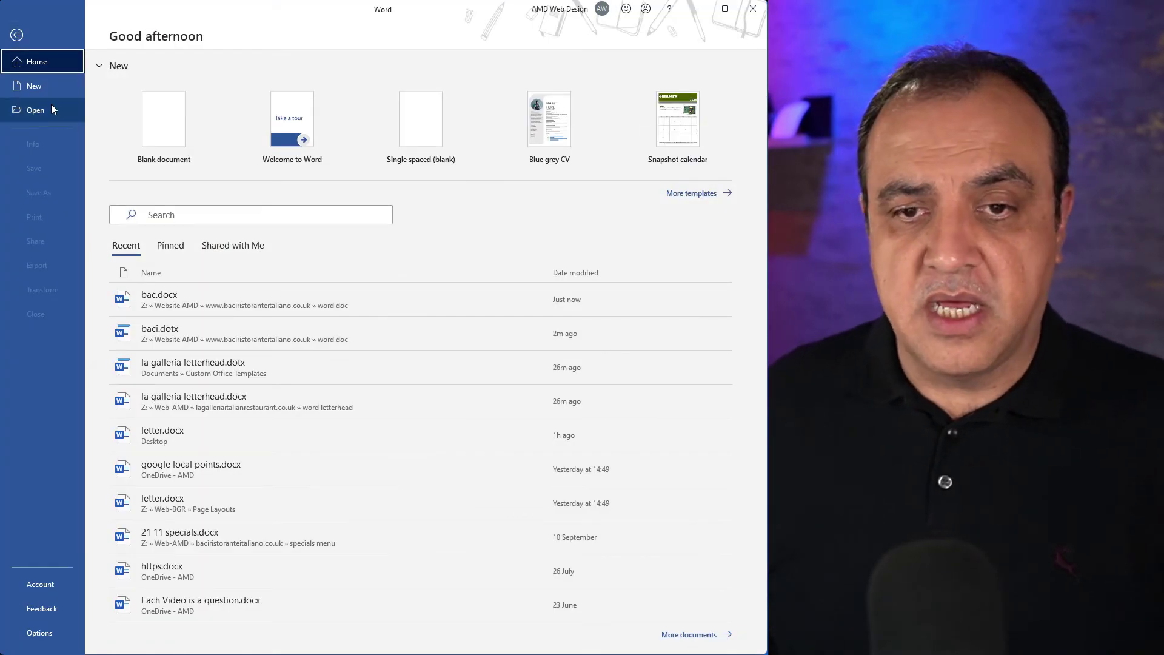
{"action": "left_click", "coordinate": [32, 86]}
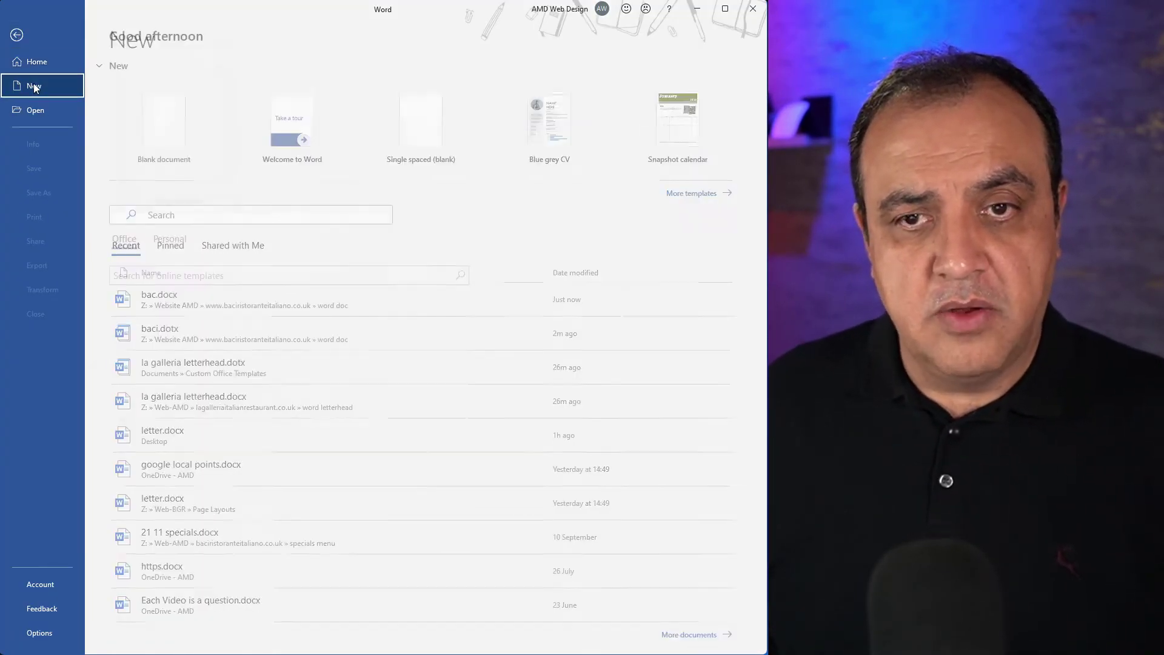
{"action": "left_click", "coordinate": [182, 182]}
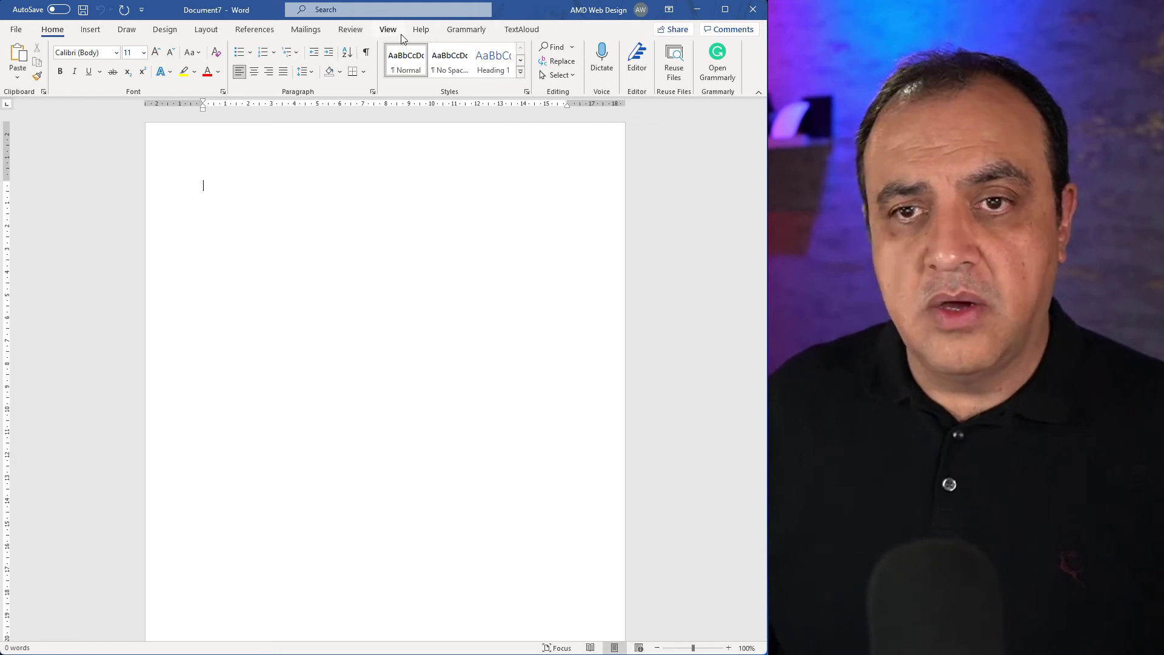
{"action": "left_click", "coordinate": [165, 29]}
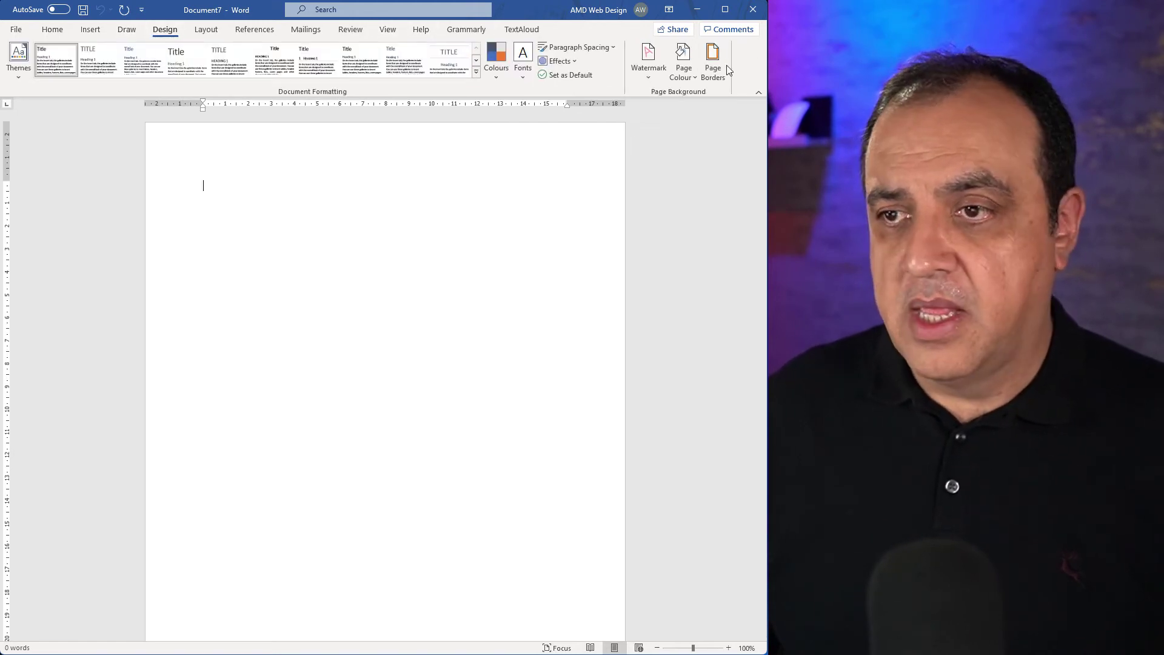
{"action": "left_click", "coordinate": [688, 77]}
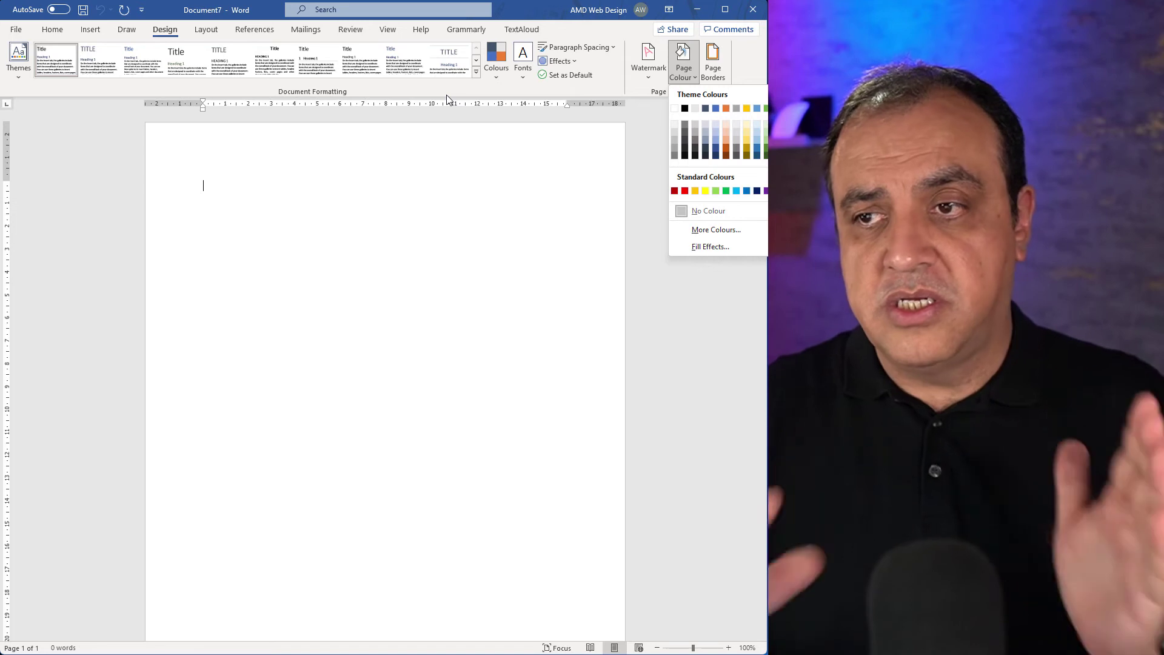
{"action": "left_click", "coordinate": [714, 337]}
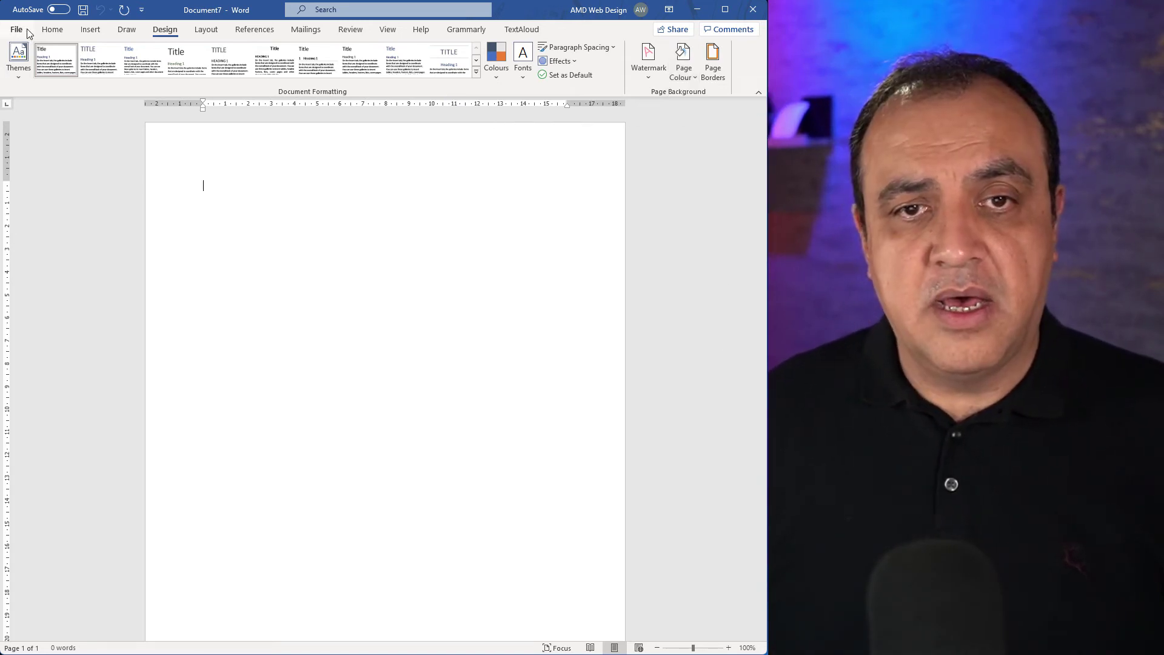
{"action": "left_click", "coordinate": [59, 32]}
- In the header, insert the rocket letterhead PNG picture from this device
{"action": "double_click", "coordinate": [205, 143]}
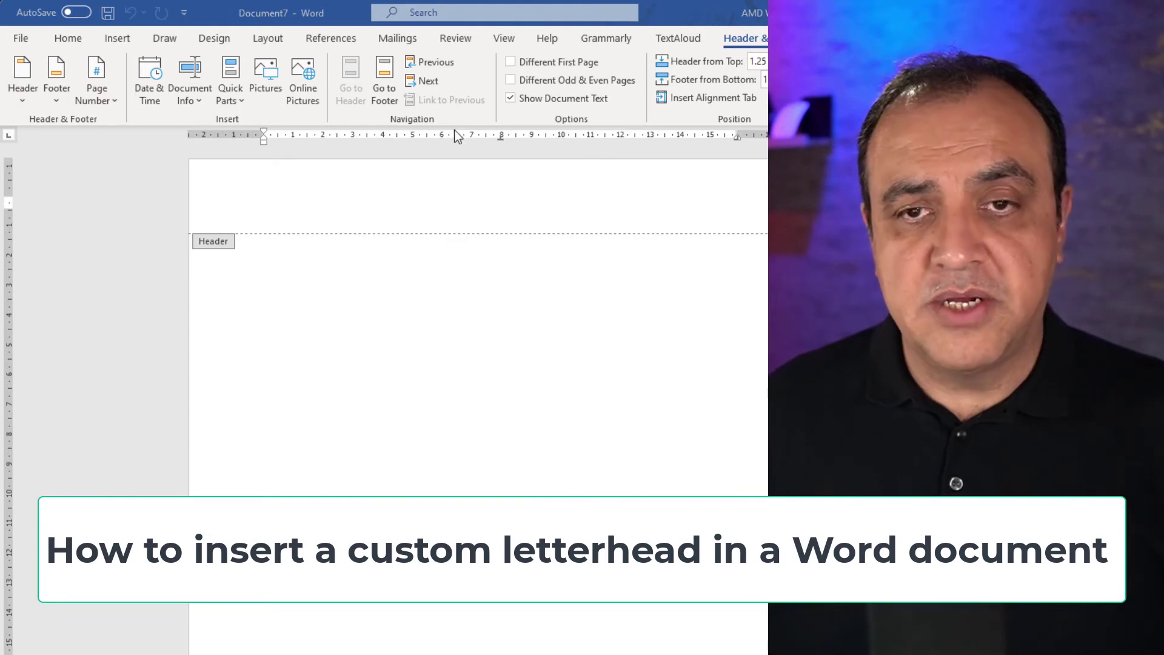
{"action": "left_click", "coordinate": [112, 39]}
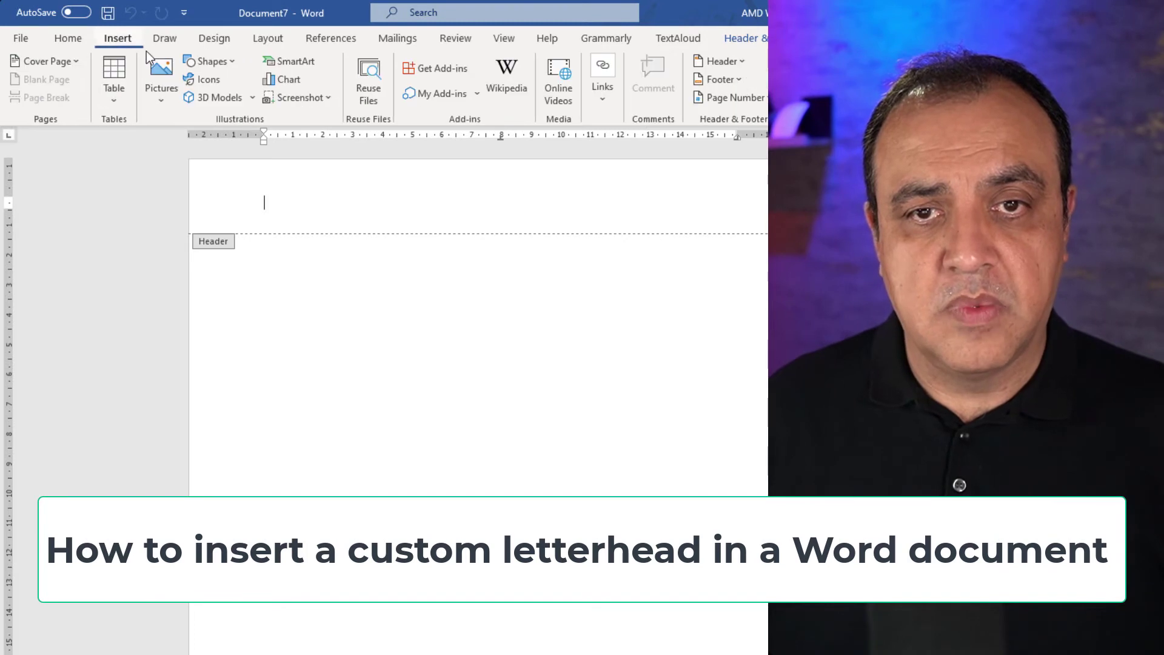
{"action": "left_click", "coordinate": [161, 82]}
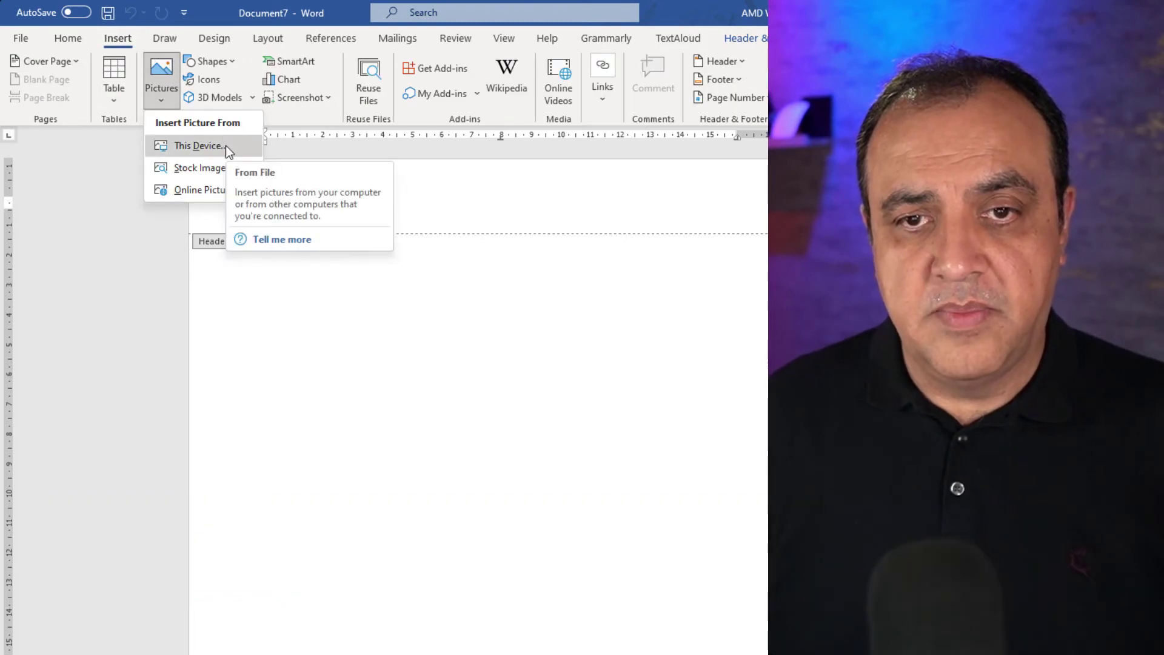
{"action": "left_click", "coordinate": [226, 146]}
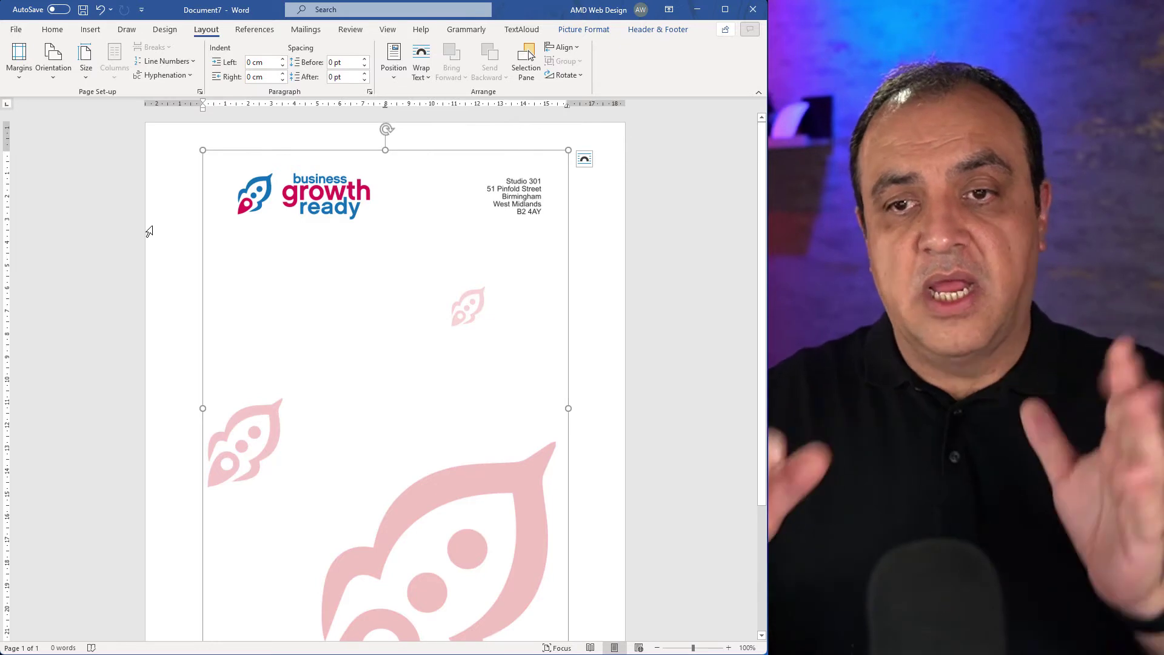
{"action": "scroll", "coordinate": [272, 277], "scroll_direction": "down", "scroll_amount": 5}
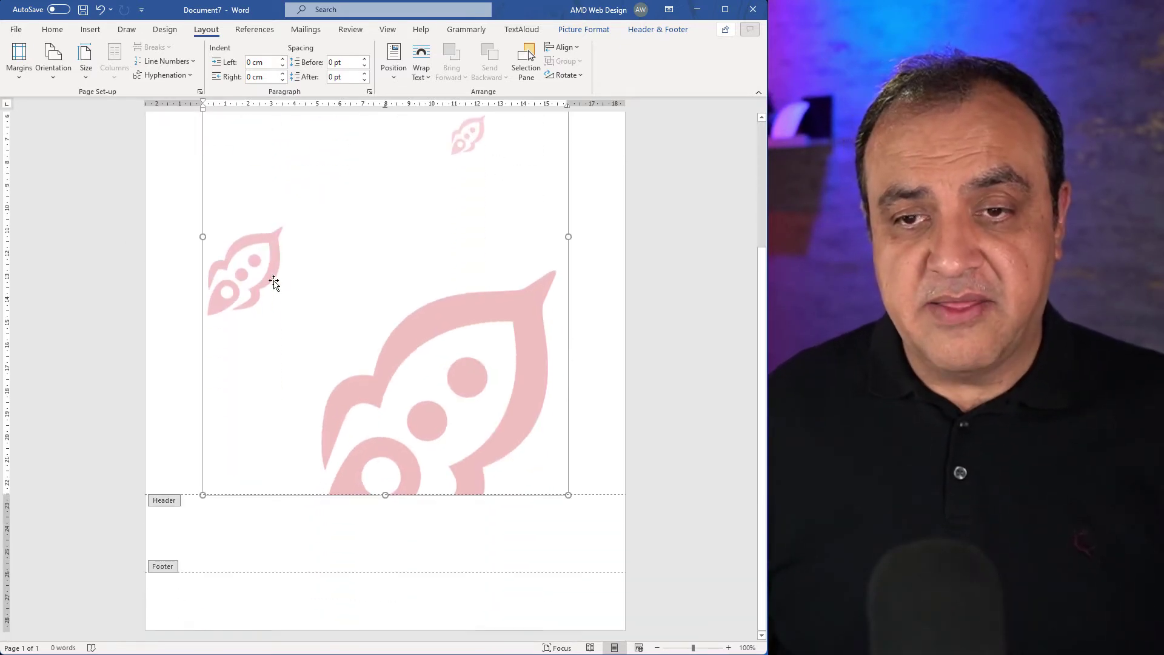
{"action": "scroll", "coordinate": [277, 278], "scroll_direction": "up", "scroll_amount": 5}
{"action": "scroll", "coordinate": [280, 281], "scroll_direction": "down", "scroll_amount": 5}
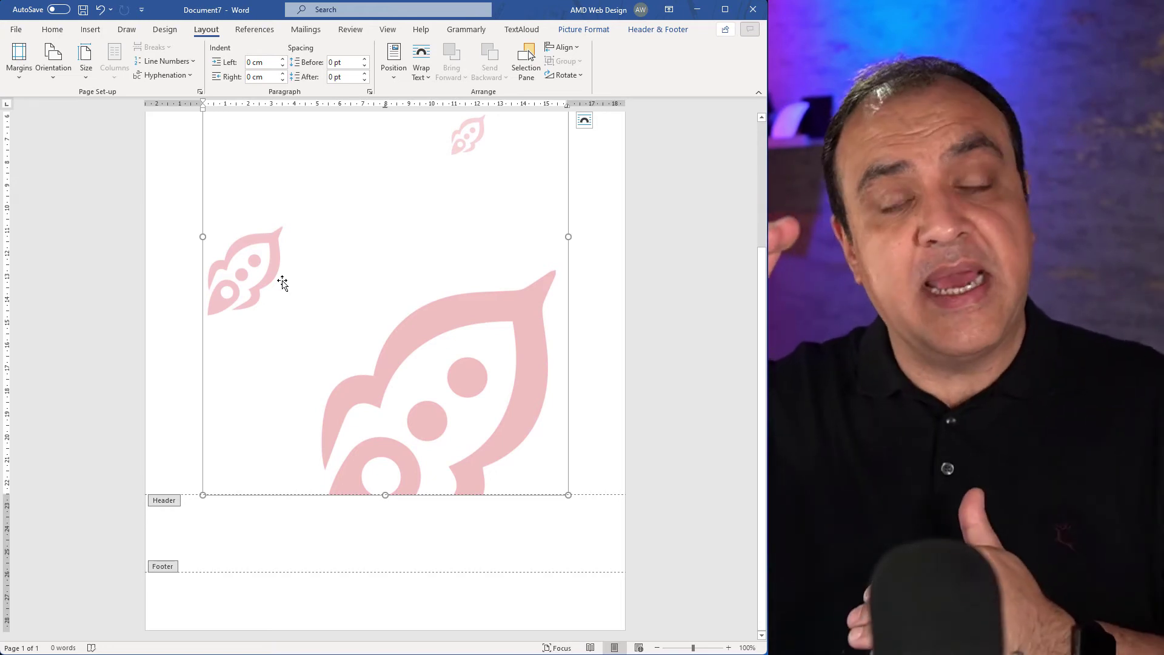
{"action": "scroll", "coordinate": [362, 344], "scroll_direction": "up", "scroll_amount": 3}
{"action": "scroll", "coordinate": [362, 344], "scroll_direction": "up", "scroll_amount": 3}
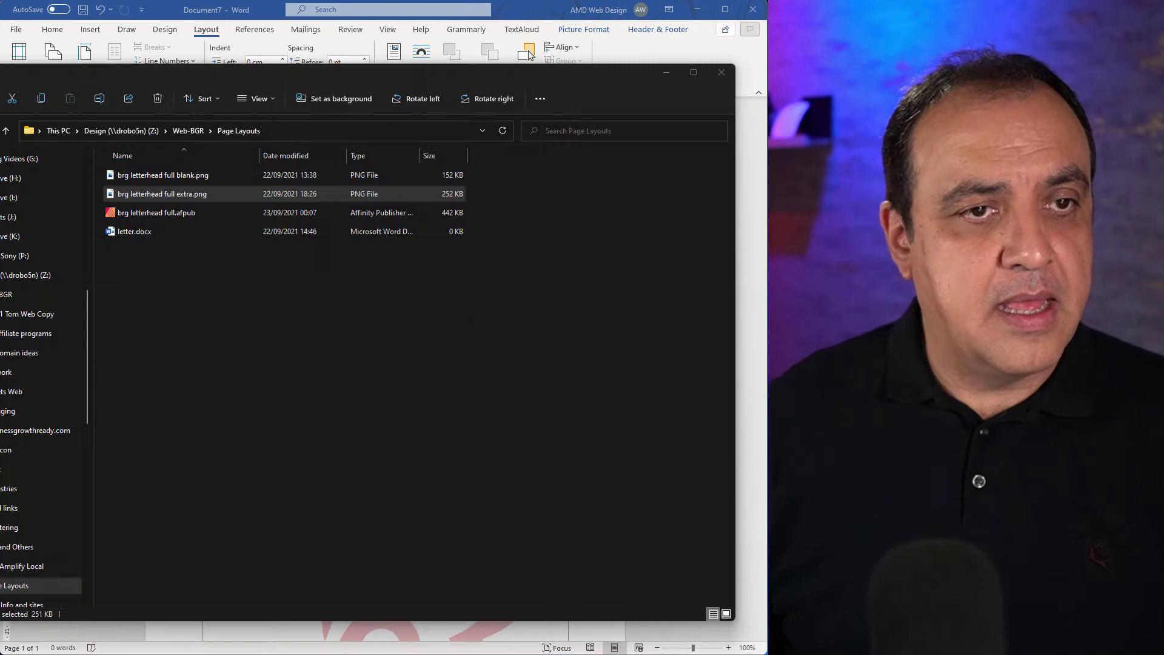
- Preview 'brg letterhead full extra.png' in Photos and move its window slightly aside
{"action": "double_click", "coordinate": [200, 190]}
{"action": "left_click_drag", "start_coordinate": [700, 14], "coordinate": [677, 10]}
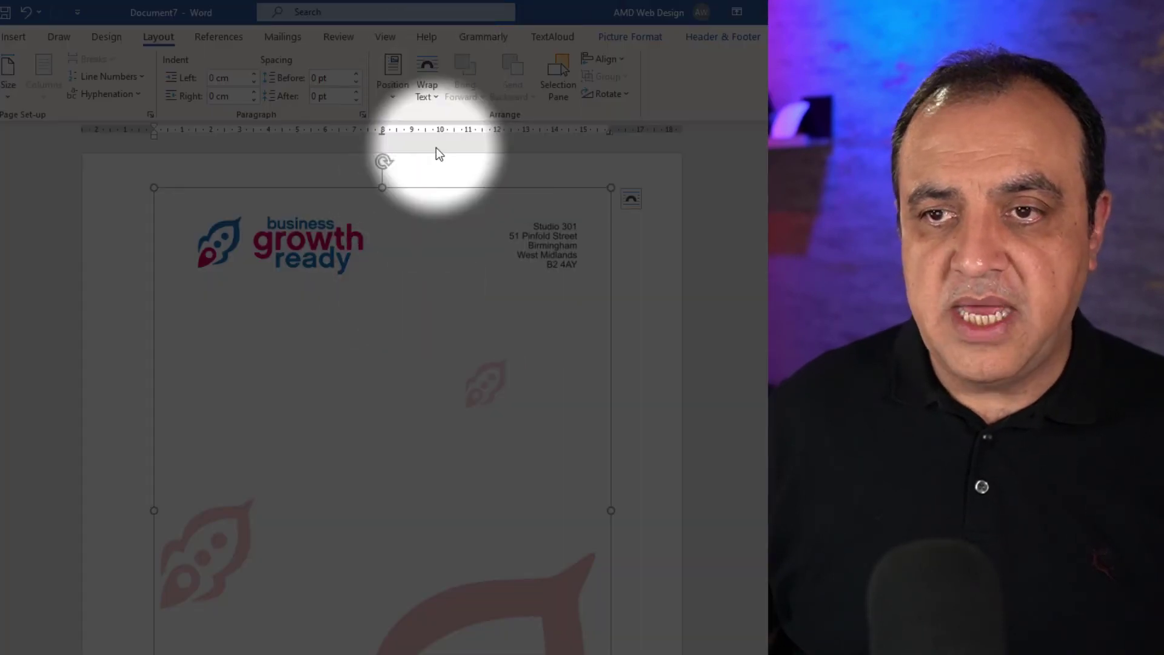
- Set the letterhead picture's text wrapping to Behind Text
{"action": "left_click", "coordinate": [435, 97]}
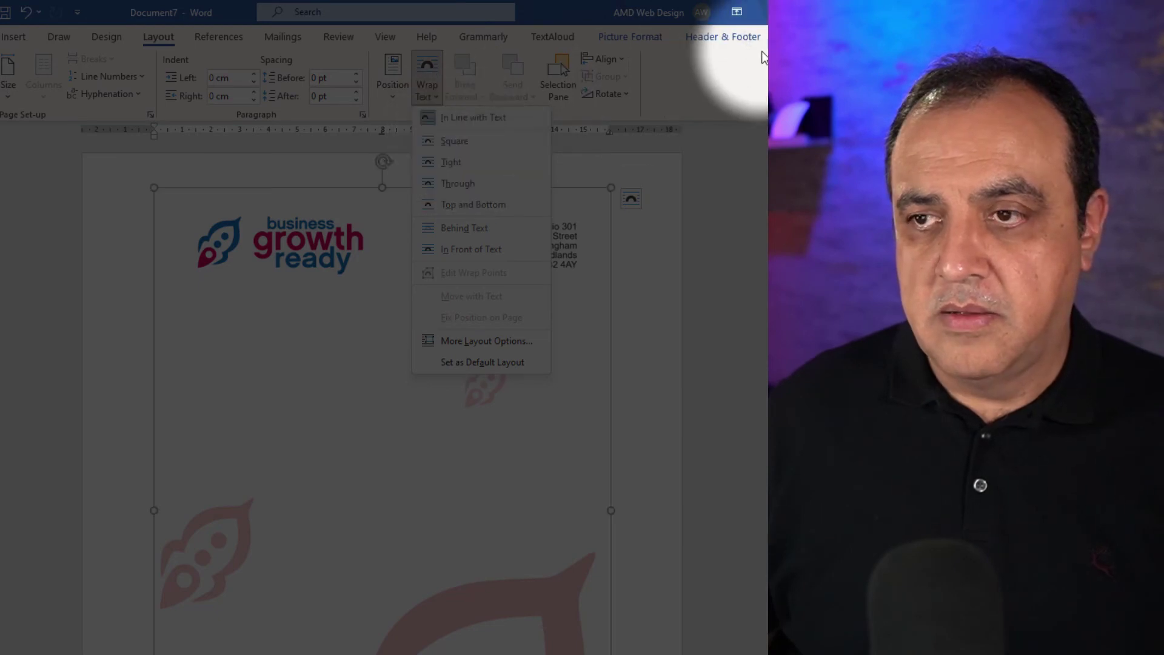
{"action": "key", "text": "Escape"}
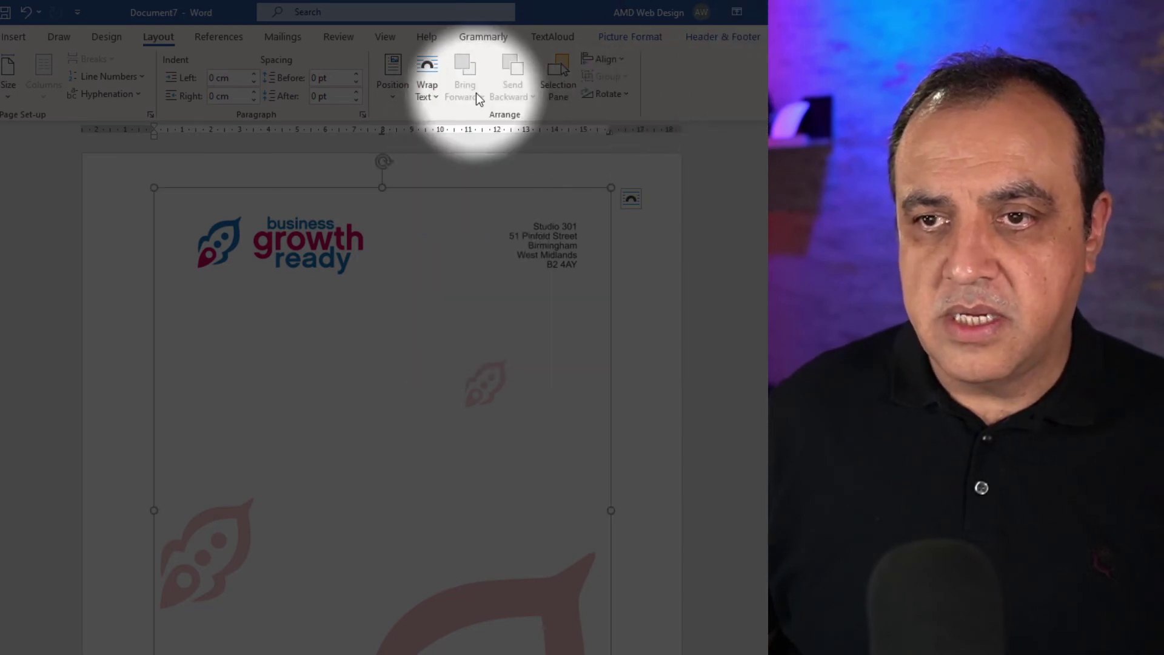
{"action": "left_click", "coordinate": [432, 88]}
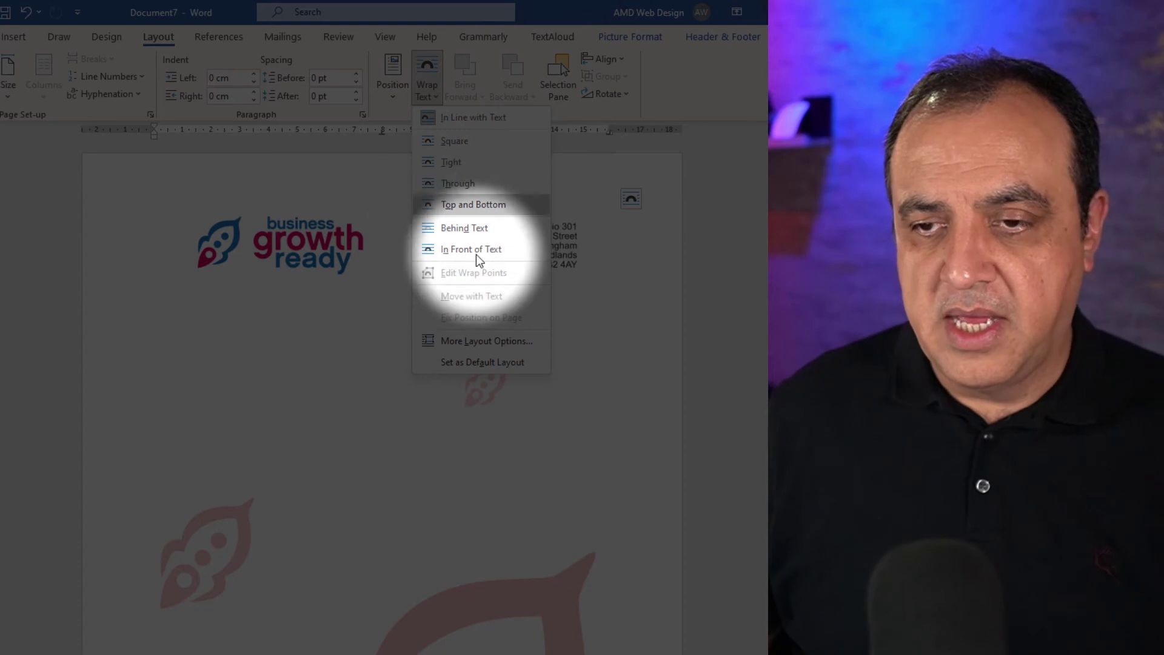
{"action": "left_click", "coordinate": [454, 229]}
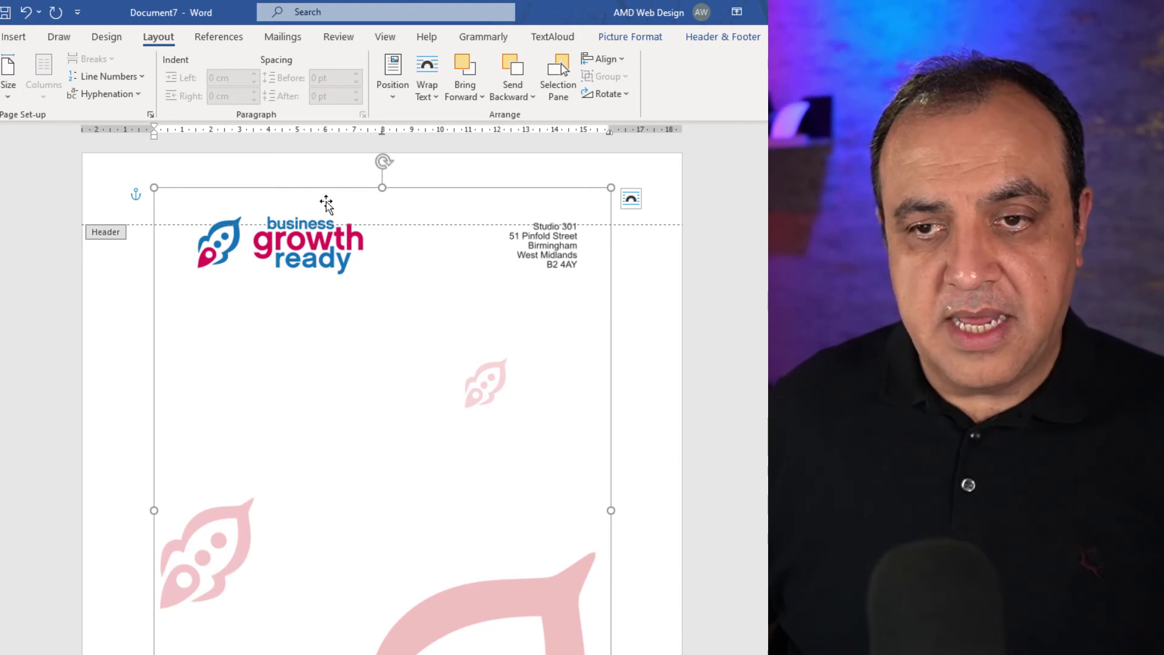
- Move the picture to the top-left corner, stretch it over the page, and lower the top margin
{"action": "left_click_drag", "start_coordinate": [327, 204], "coordinate": [255, 166]}
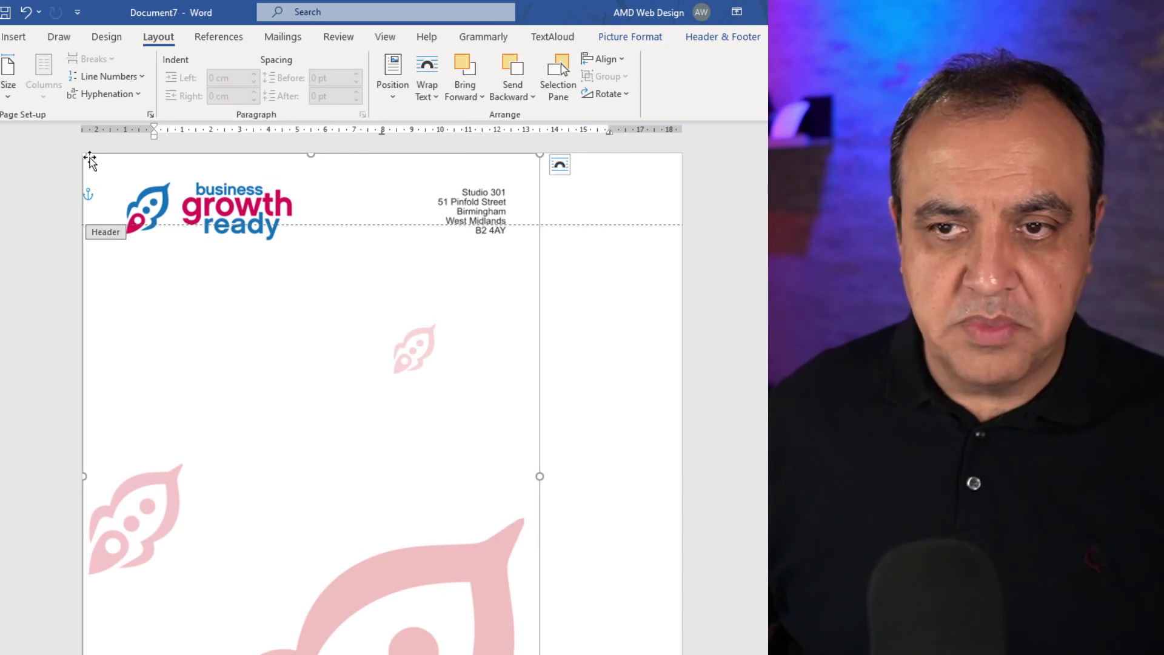
{"action": "scroll", "coordinate": [377, 307], "scroll_direction": "down", "scroll_amount": 10}
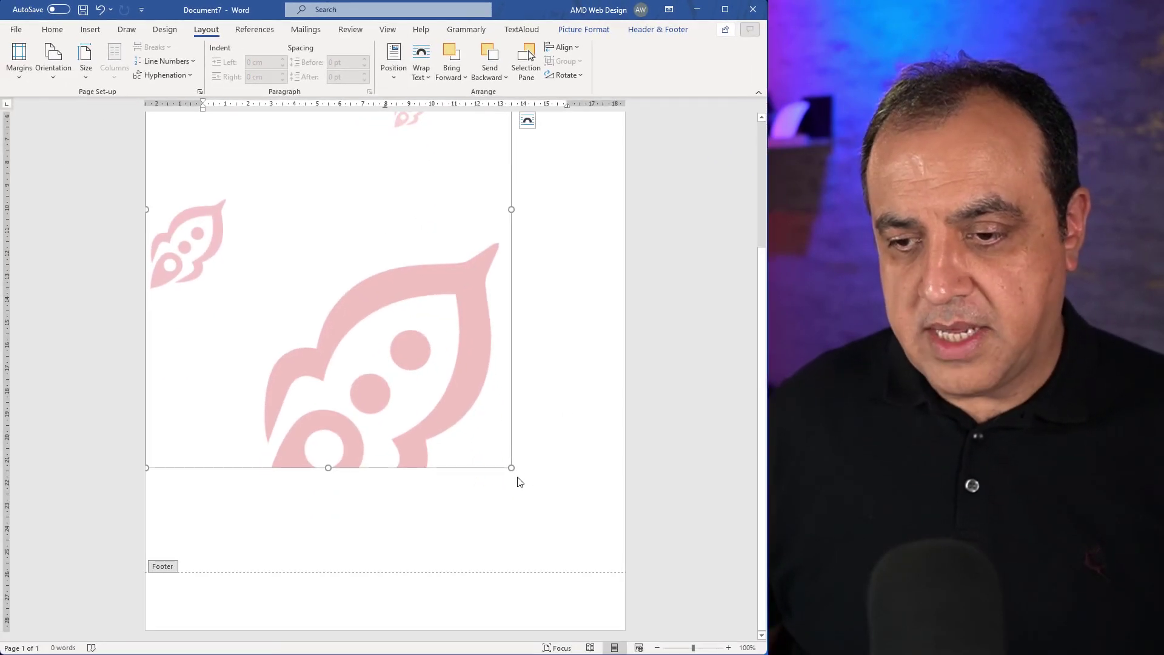
{"action": "left_click_drag", "start_coordinate": [511, 467], "coordinate": [629, 623]}
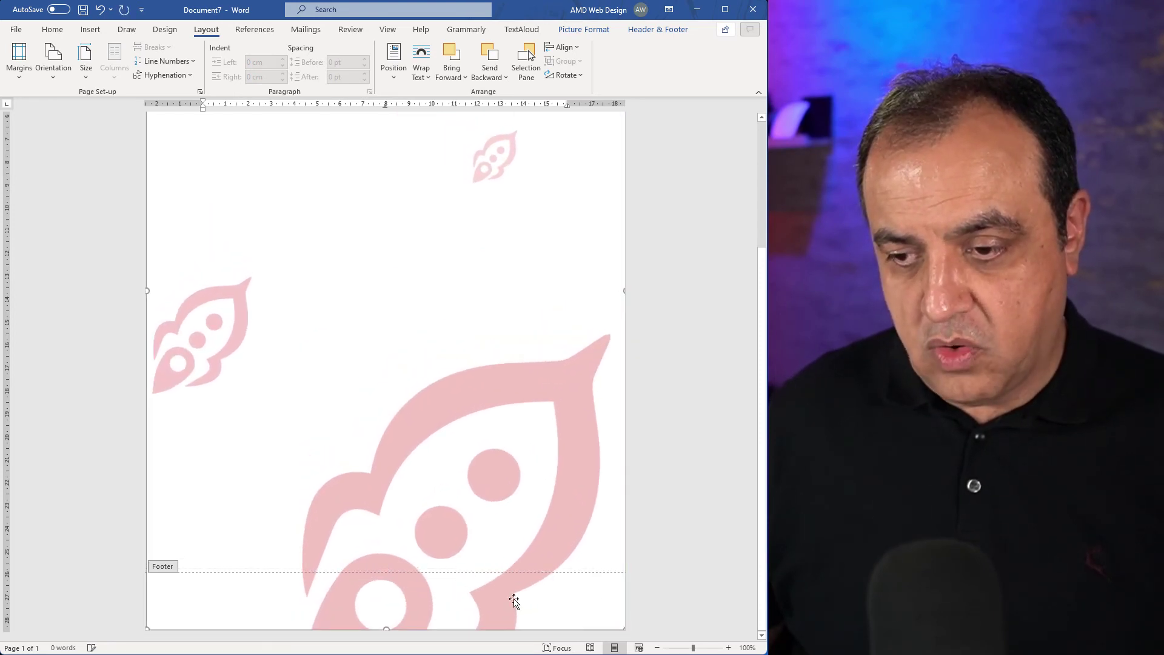
{"action": "scroll", "coordinate": [465, 351], "scroll_direction": "up", "scroll_amount": 5}
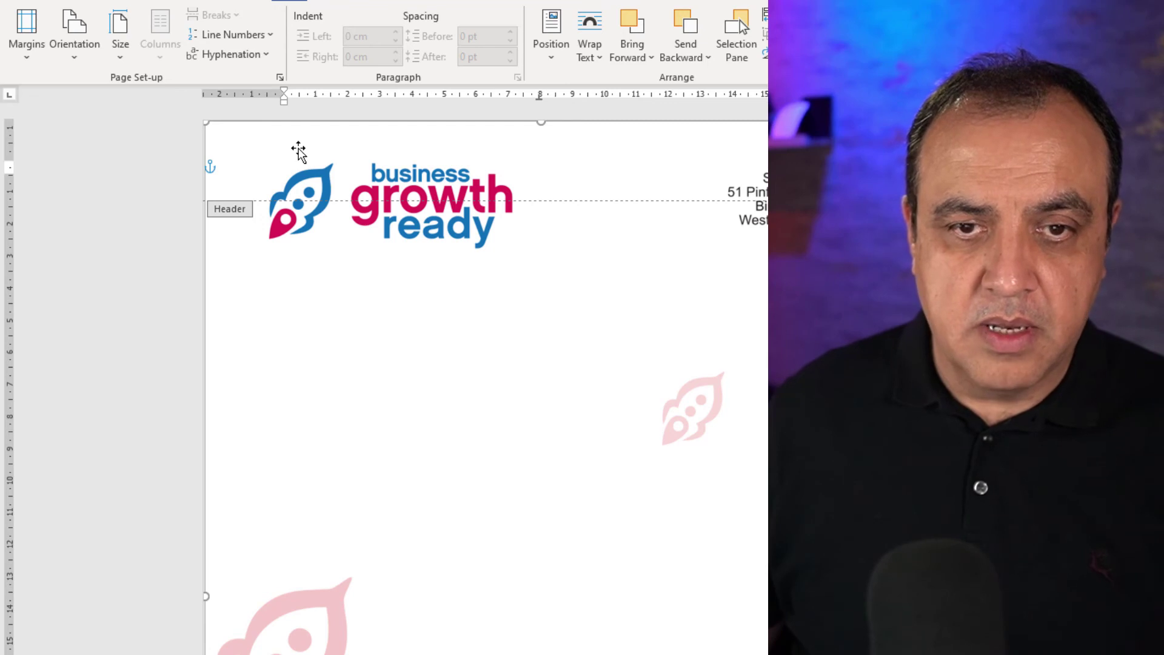
{"action": "left_click_drag", "start_coordinate": [12, 175], "coordinate": [12, 270]}
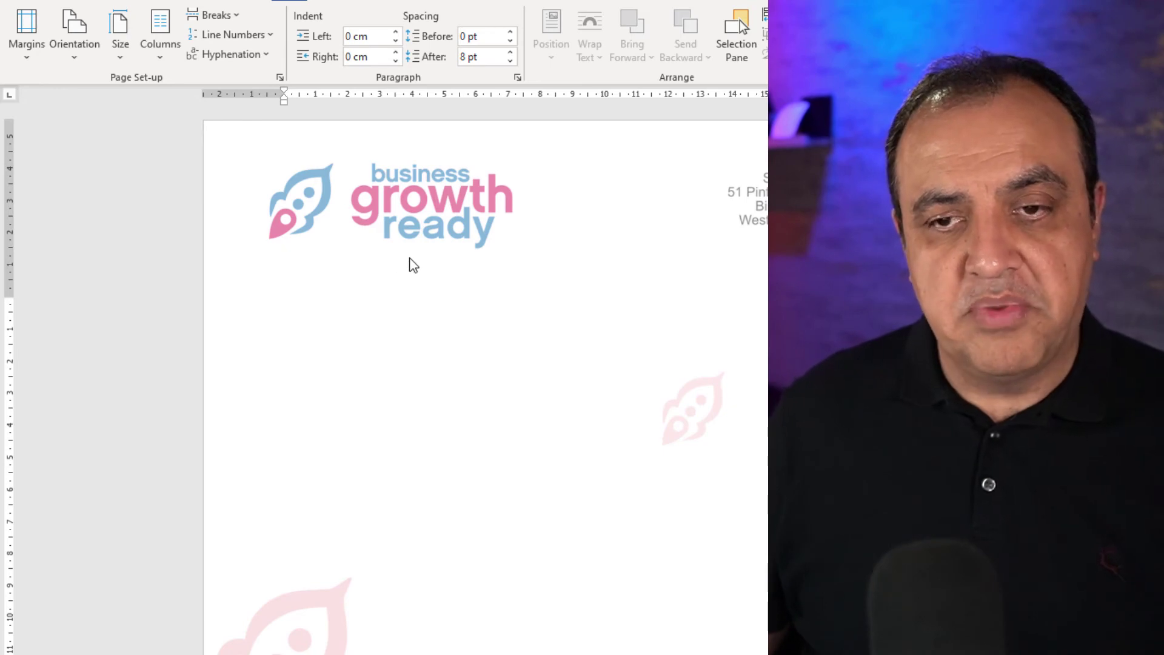
{"action": "double_click", "coordinate": [589, 304]}
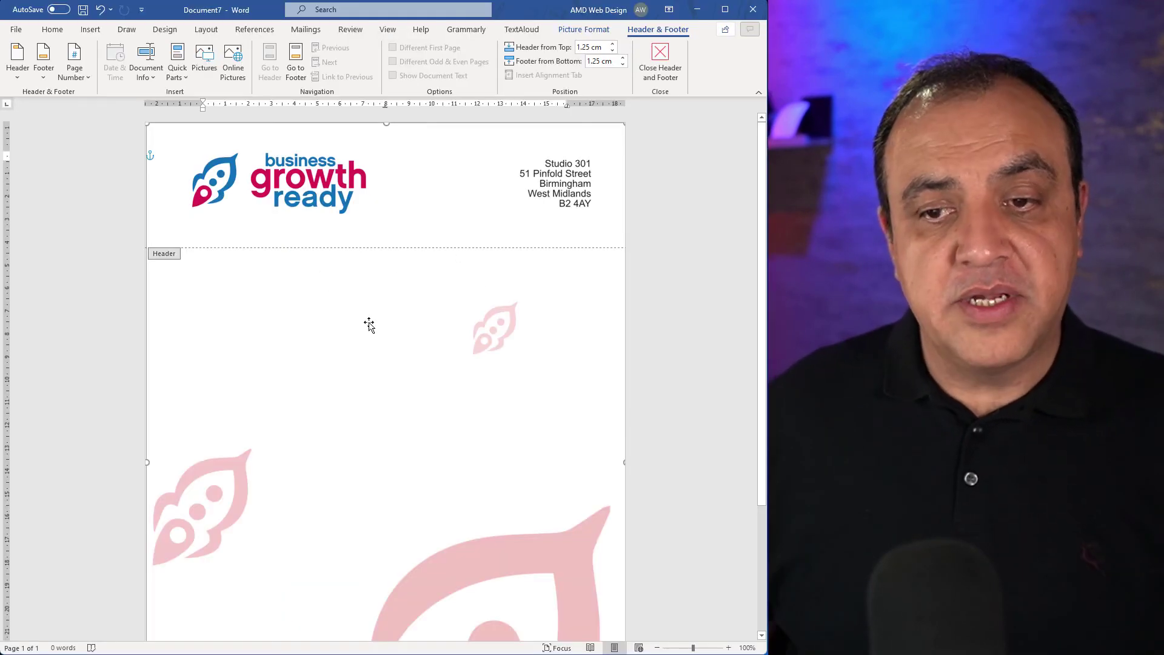
{"action": "left_click", "coordinate": [654, 55]}
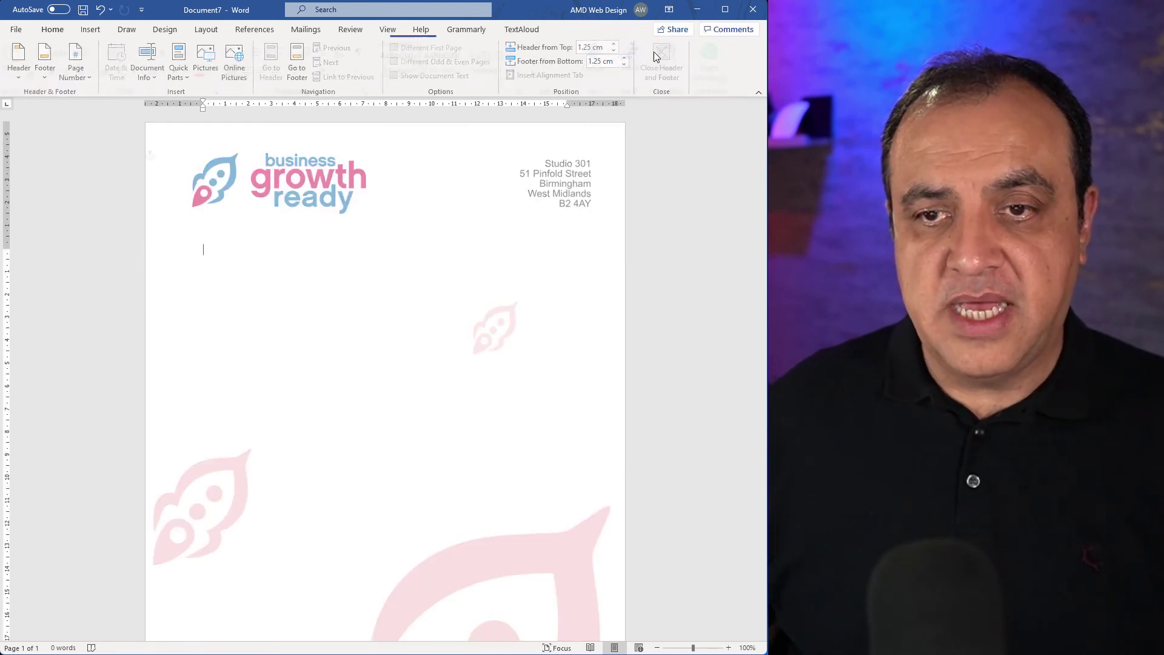
{"action": "double_click", "coordinate": [364, 176]}
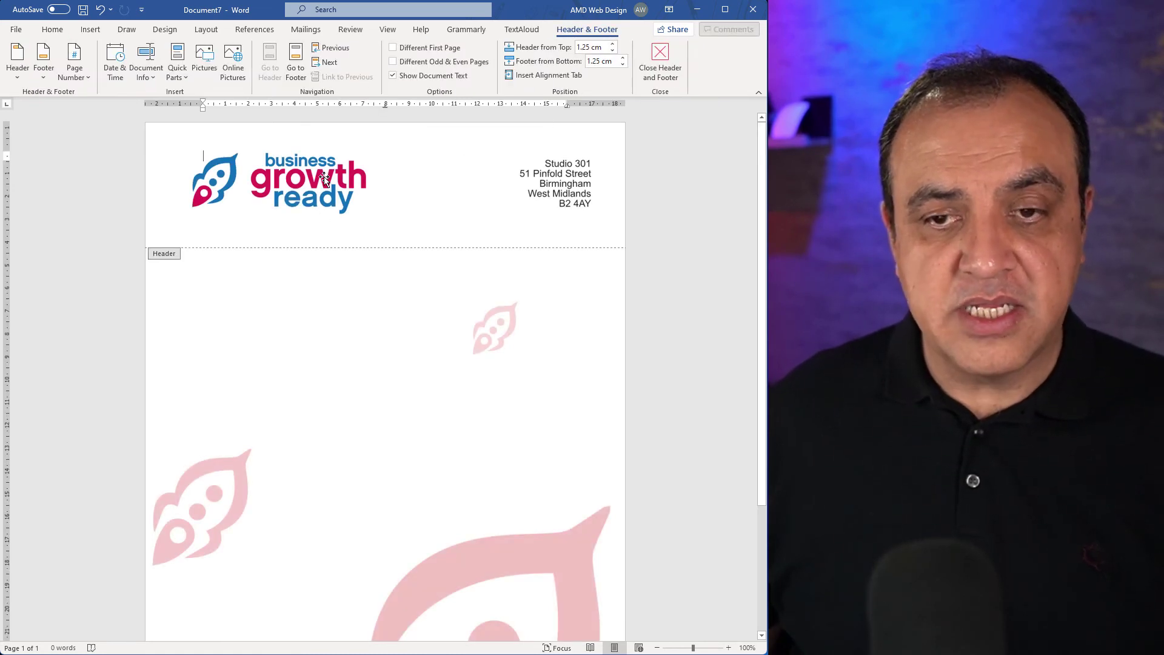
{"action": "left_click", "coordinate": [658, 62]}
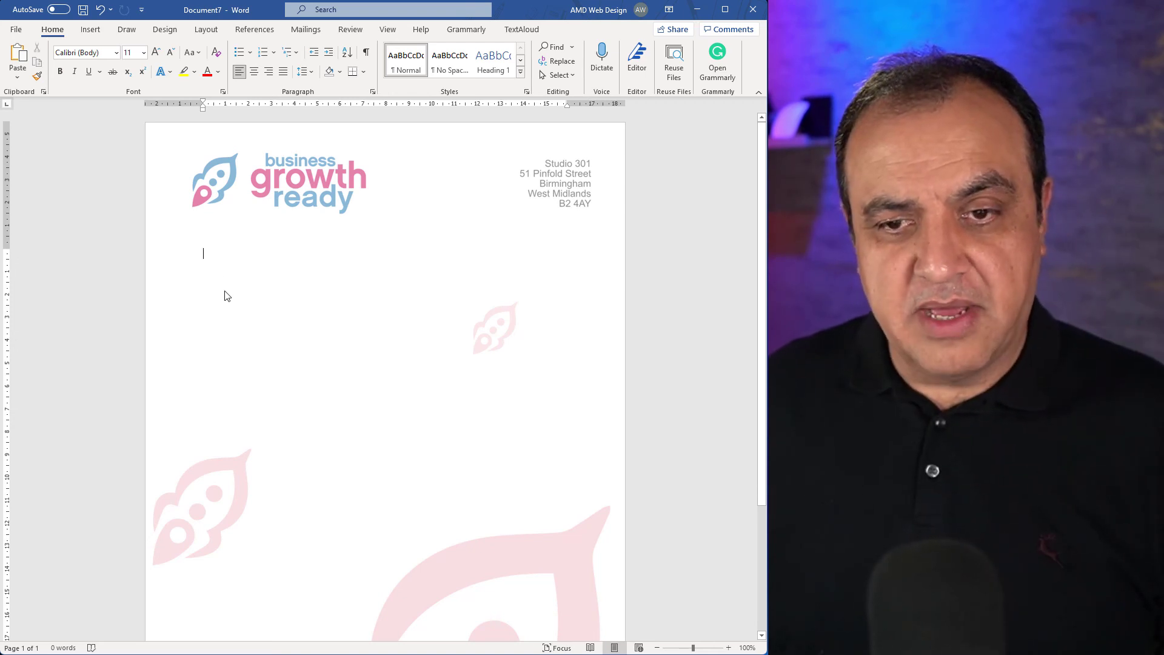
- Check the print preview and printer list, then return to Save As
{"action": "right_click", "coordinate": [224, 296]}
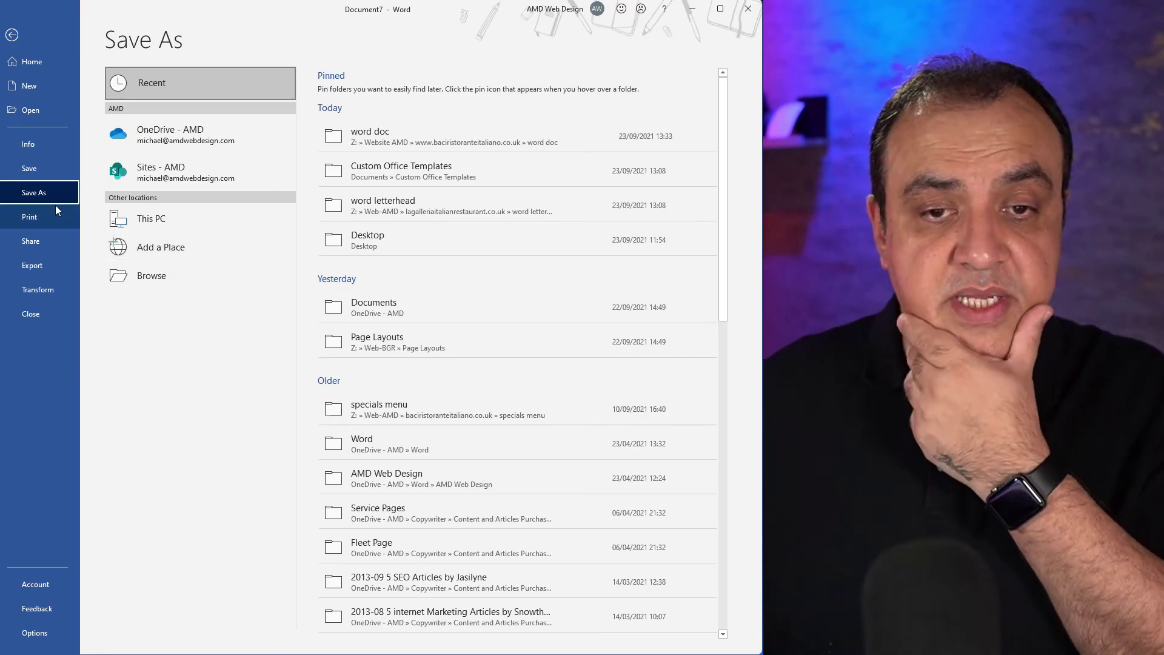
{"action": "left_click", "coordinate": [50, 213]}
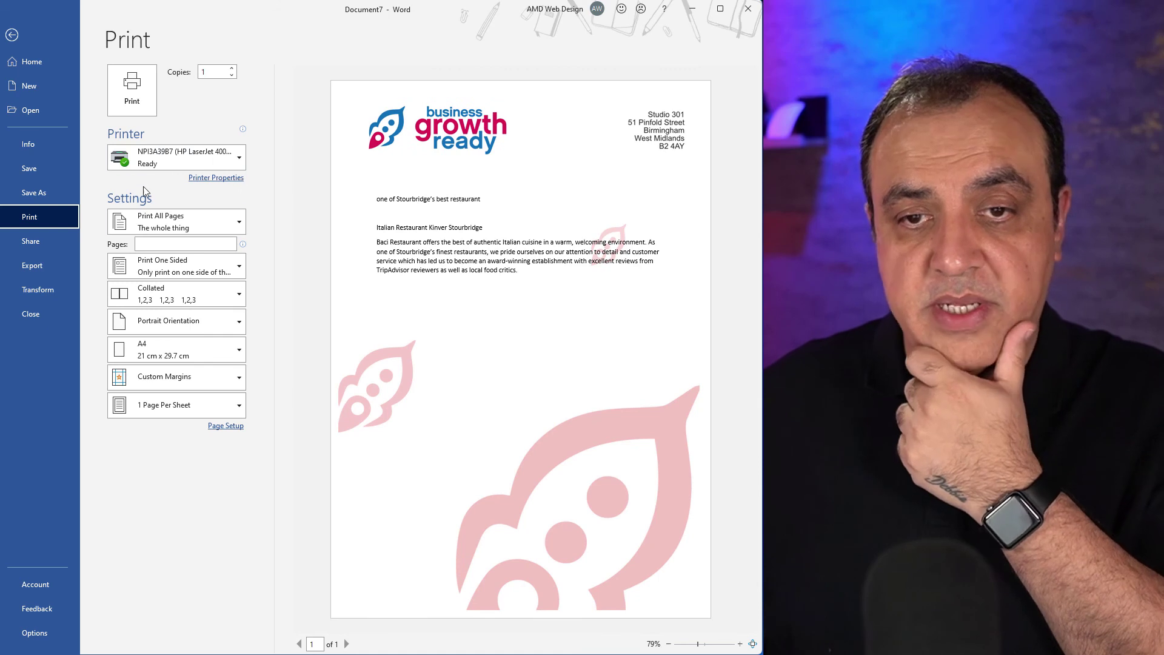
{"action": "left_click", "coordinate": [184, 158]}
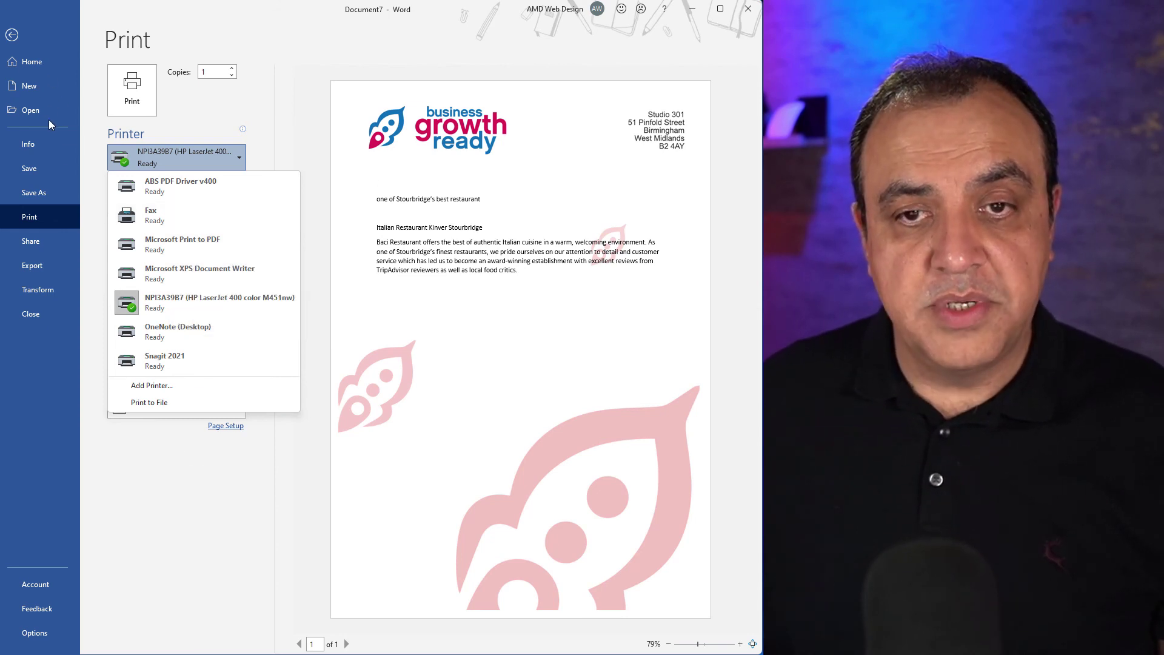
{"action": "left_click", "coordinate": [50, 192]}
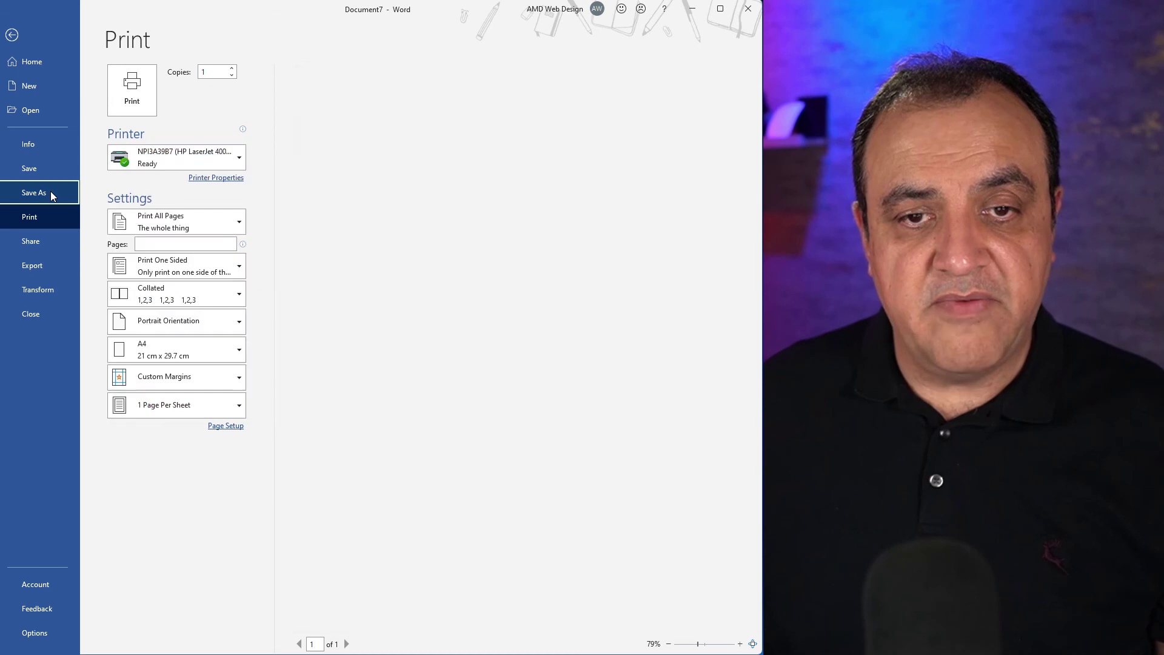
- Set the file type to PDF (*.pdf), name it 'test', and save it through the full dialog
{"action": "left_click", "coordinate": [187, 218]}
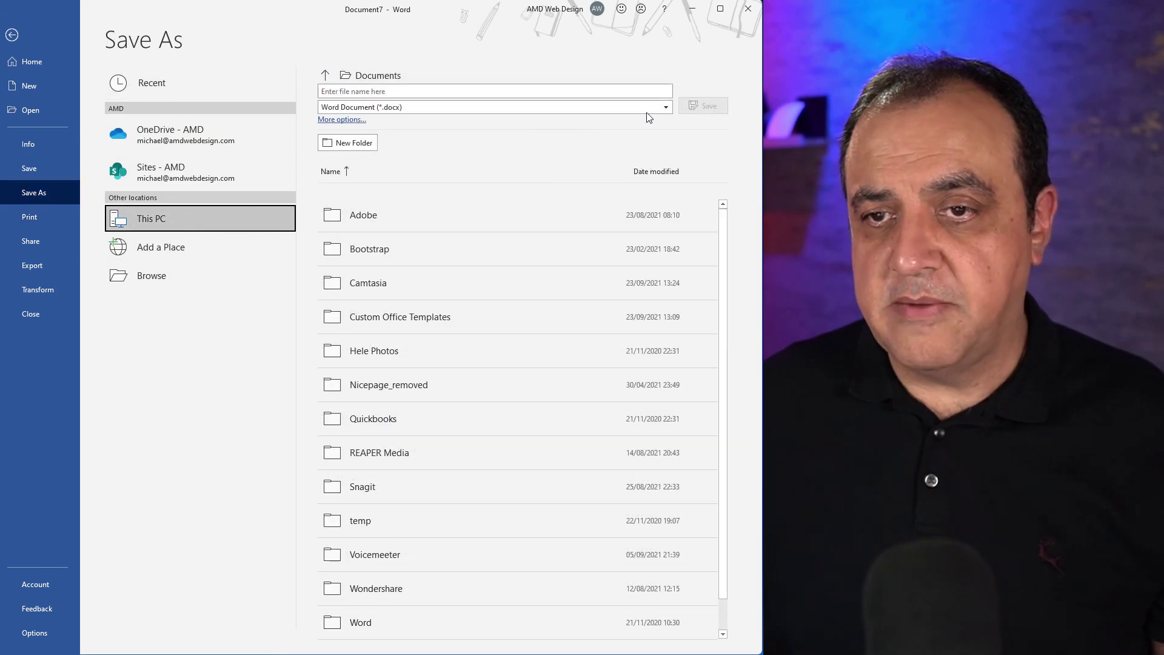
{"action": "left_click", "coordinate": [665, 107]}
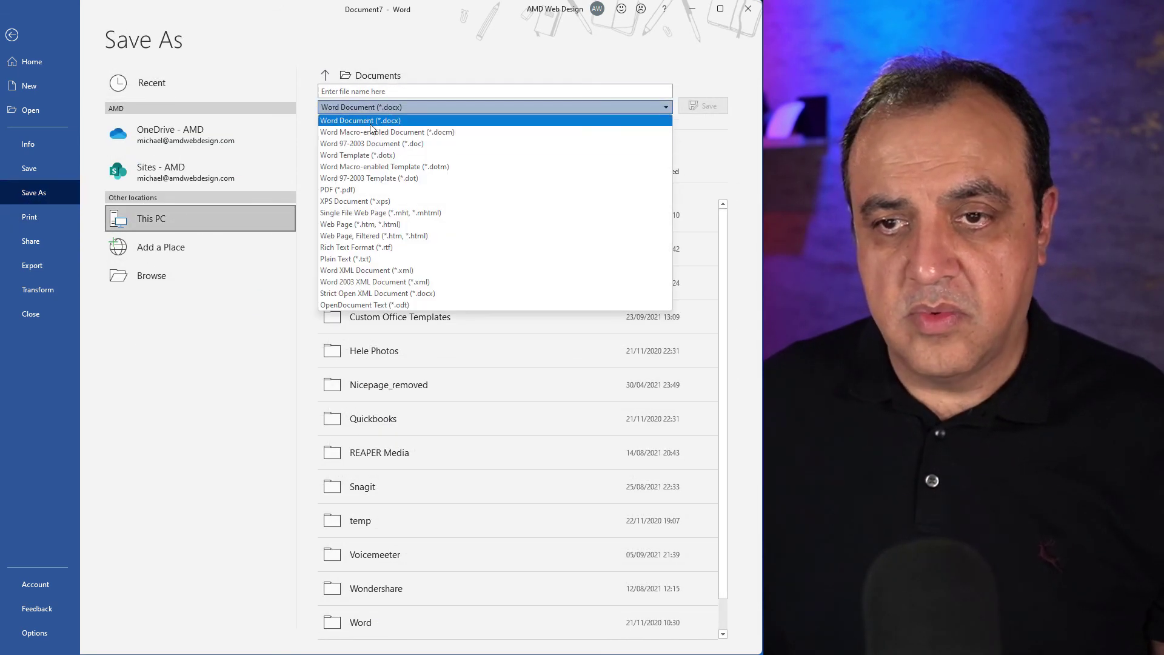
{"action": "left_click", "coordinate": [341, 192]}
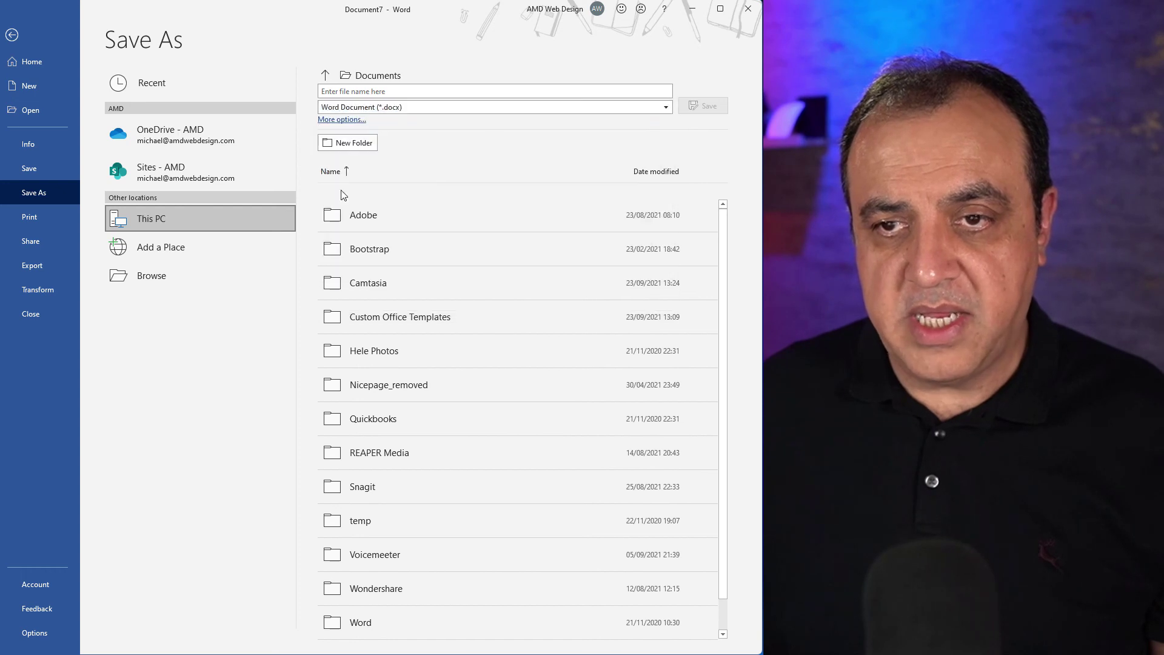
{"action": "type", "text": "test"}
{"action": "left_click", "coordinate": [344, 120]}
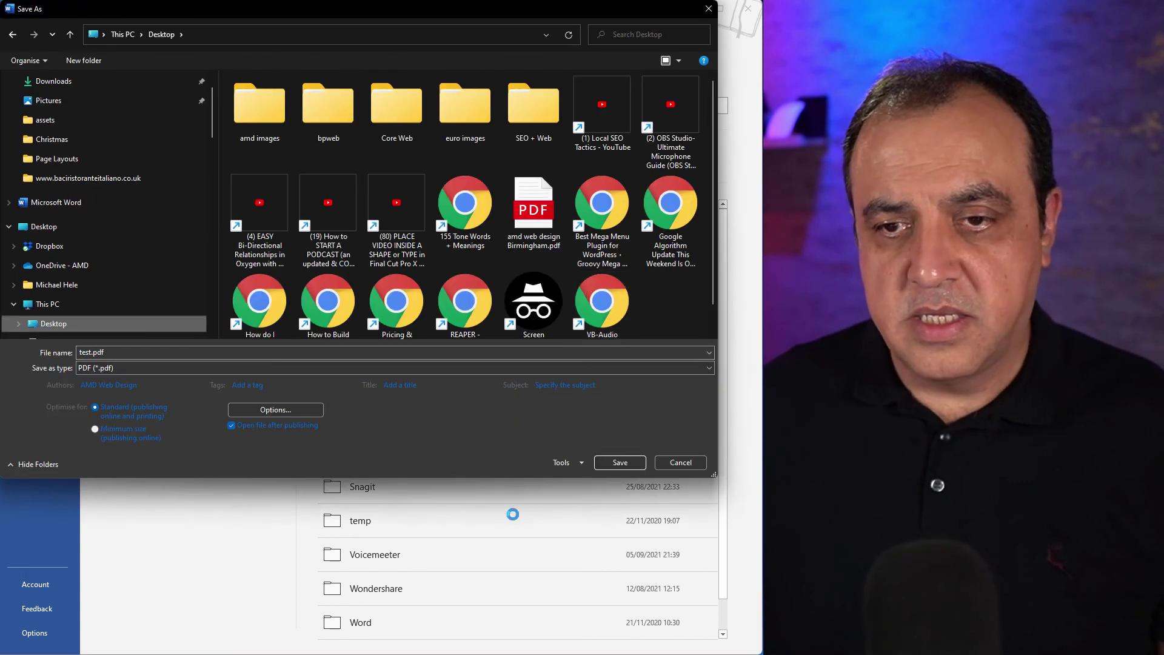
{"action": "left_click", "coordinate": [615, 464]}
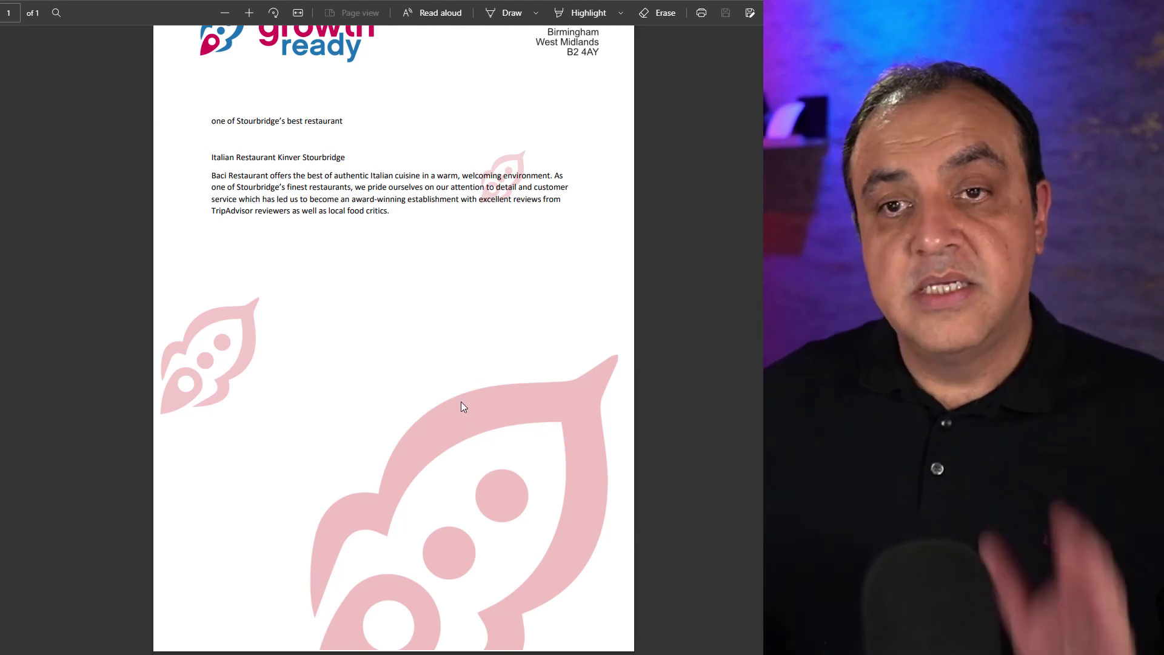
{"action": "scroll", "coordinate": [504, 409], "scroll_direction": "up", "scroll_amount": 2}
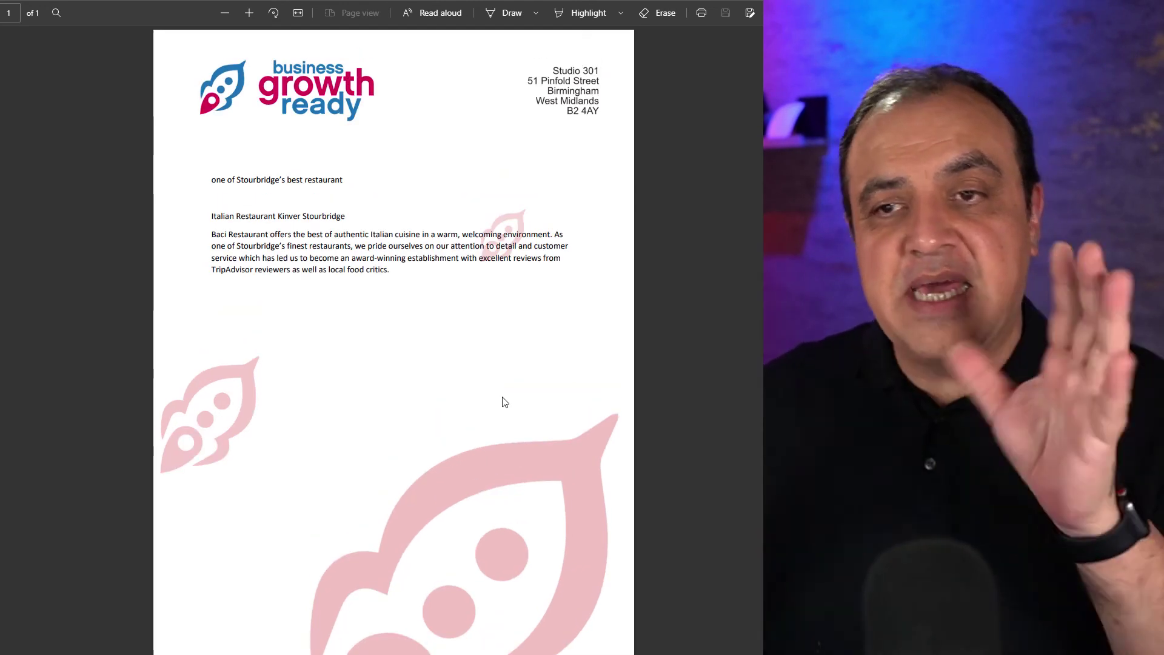